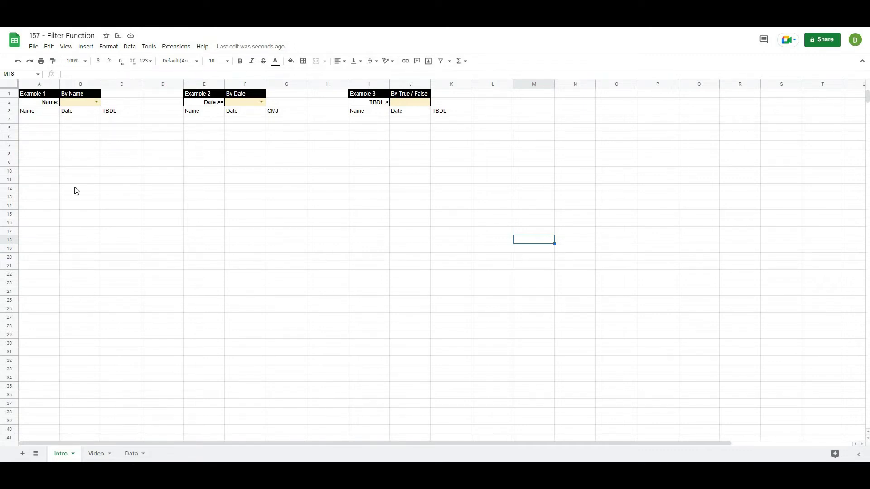
On the Intro sheet, choose Athlete 5 in B2, 2022-01-25 in F2, and enter 250 in J2
left_click(96, 102)
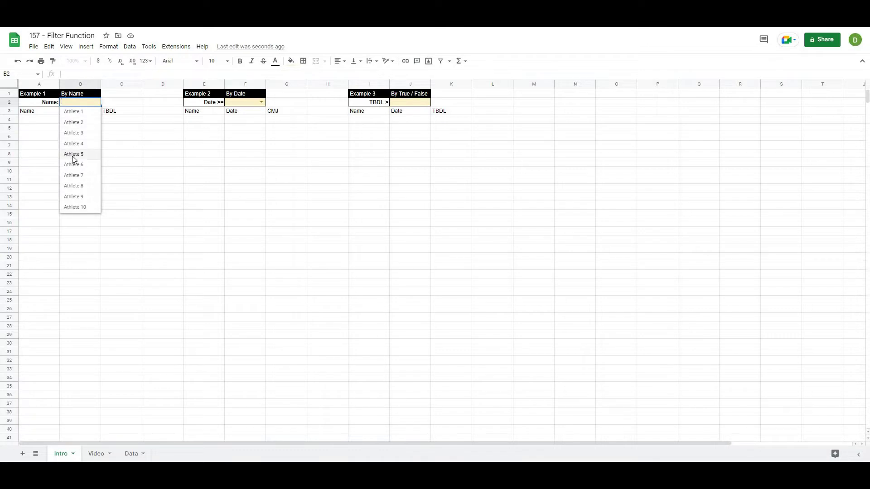
left_click(73, 155)
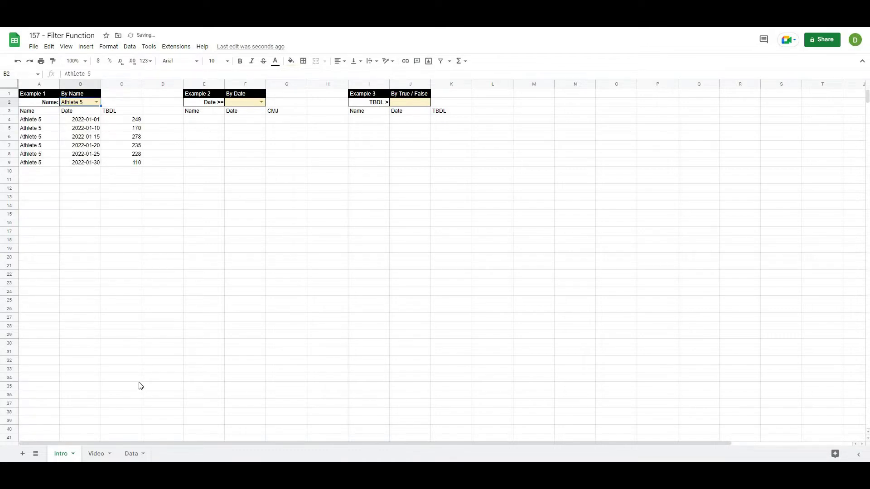
left_click(262, 102)
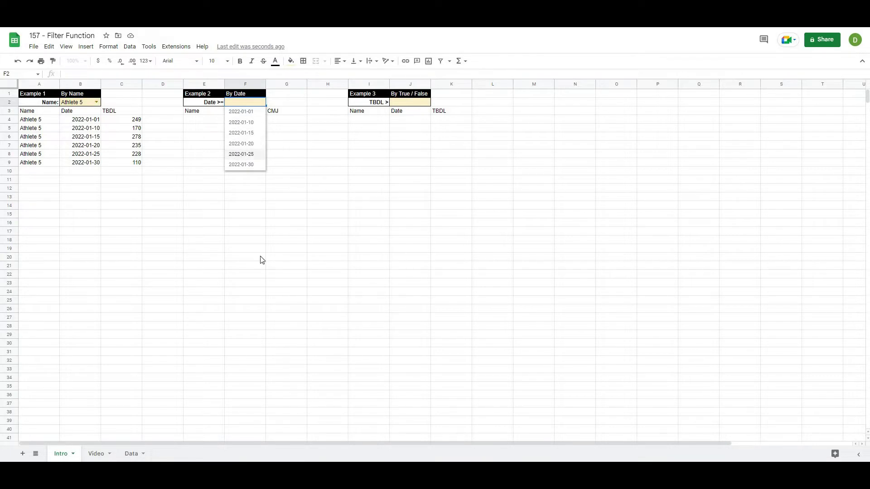
key("Return")
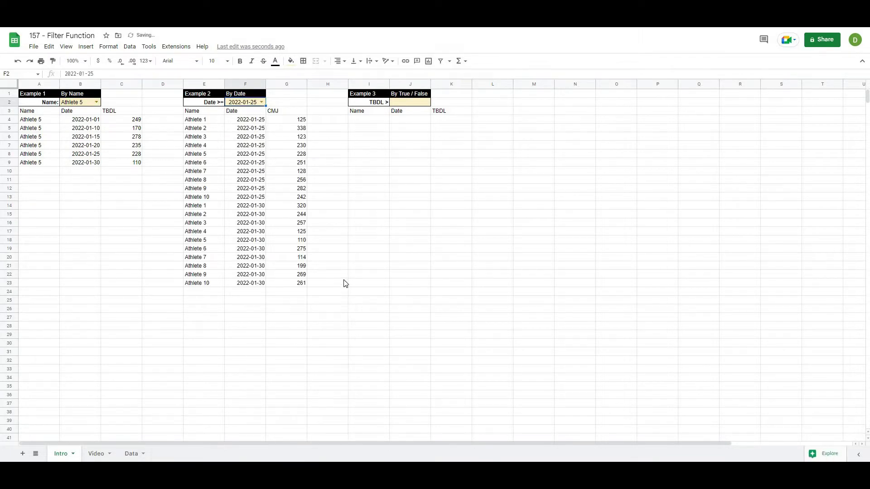
left_click(408, 104)
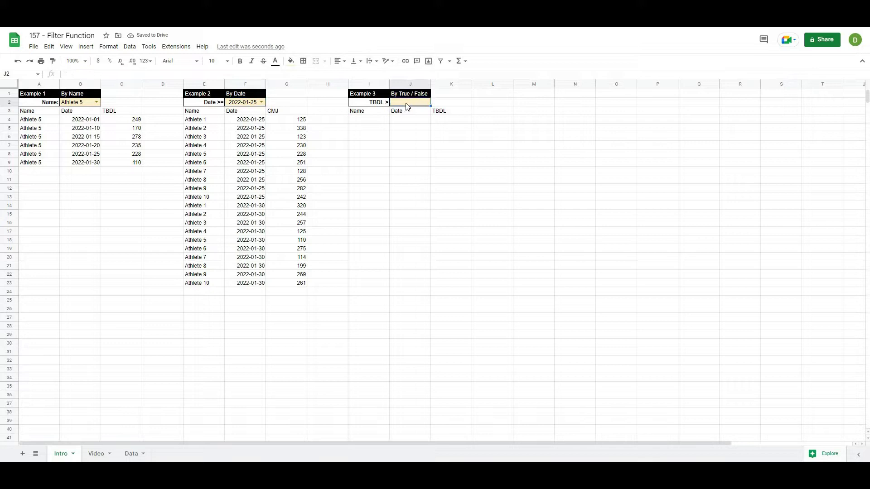
type("250")
key("Return")
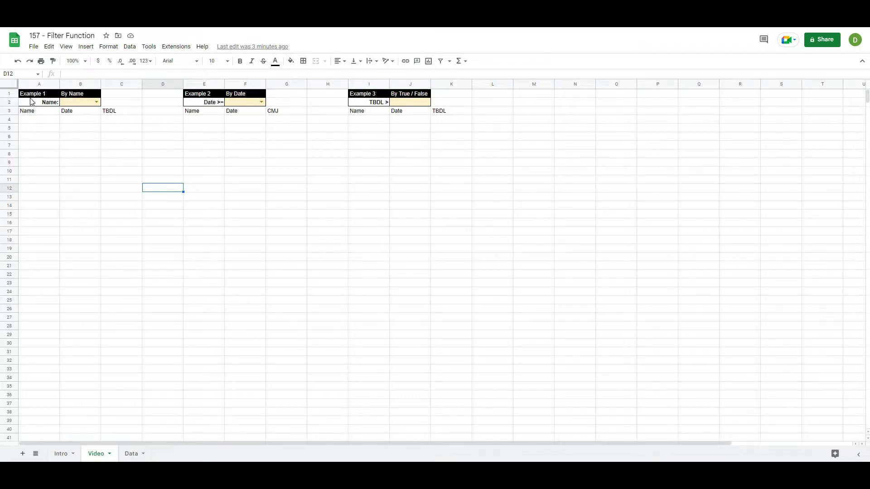
left_click(131, 454)
left_click(418, 195)
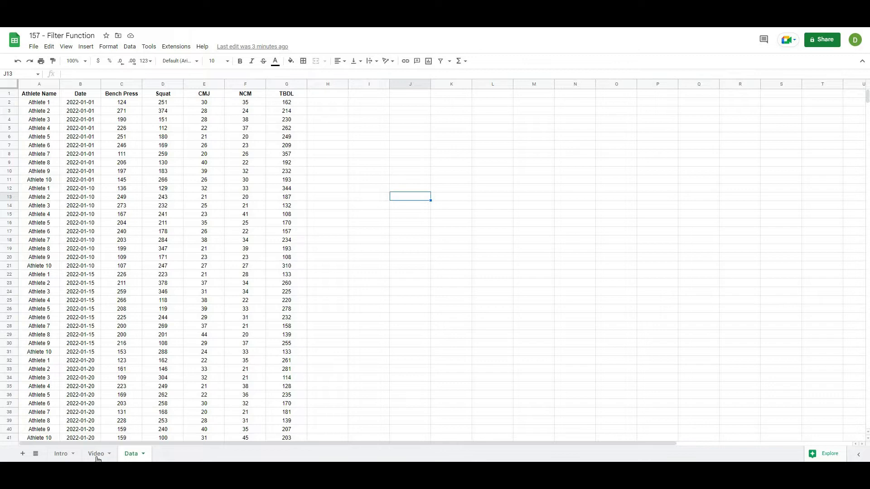
key("ctrl+shift+Page_Up")
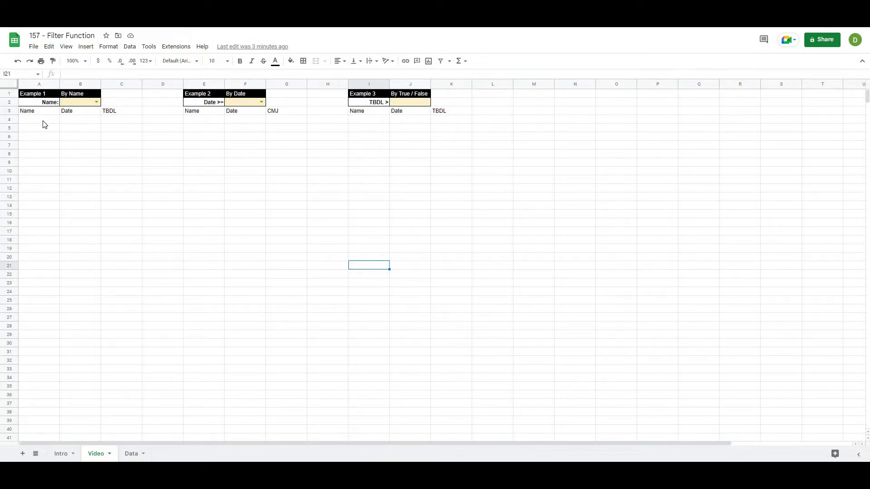
left_click(71, 145)
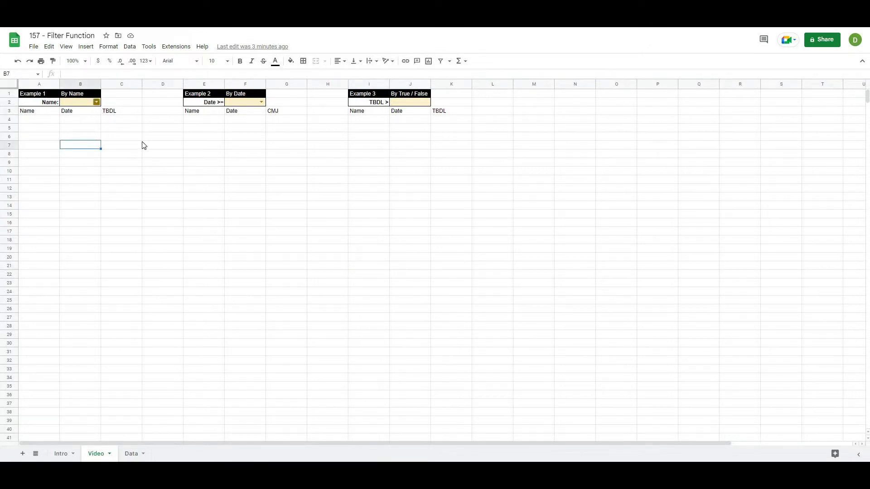
left_click_drag(141, 145, 141, 136)
left_click(56, 131)
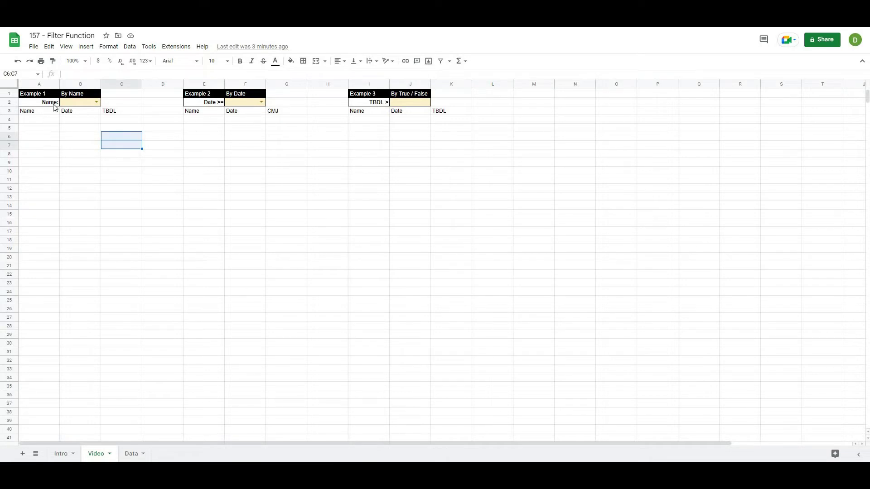
left_click(93, 105)
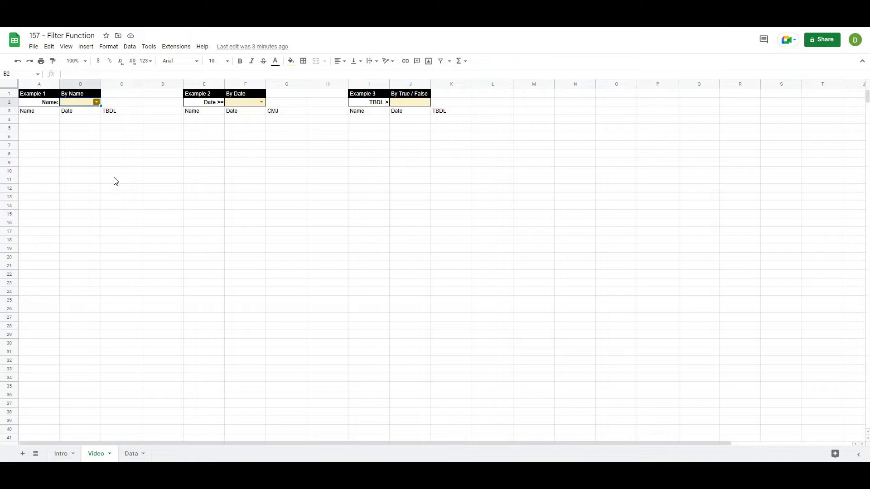
left_click(191, 163)
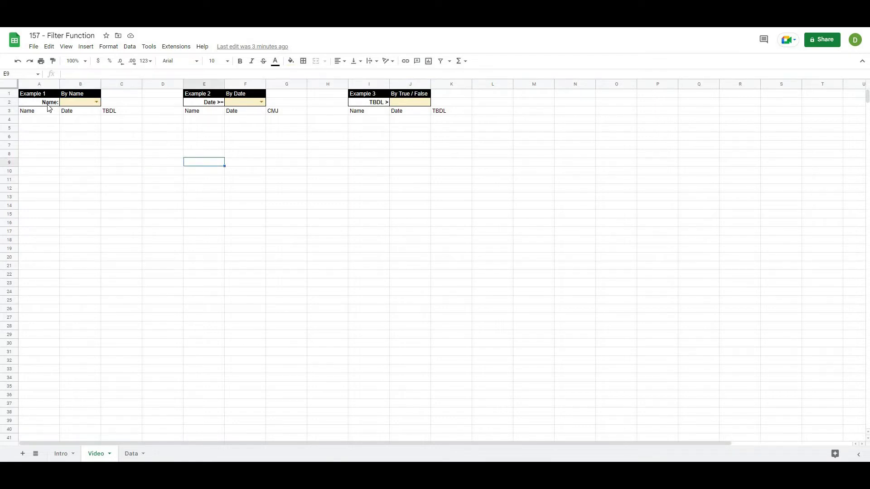
Open the data validation rule for the name cell B2 and clear its list source range
left_click(80, 104)
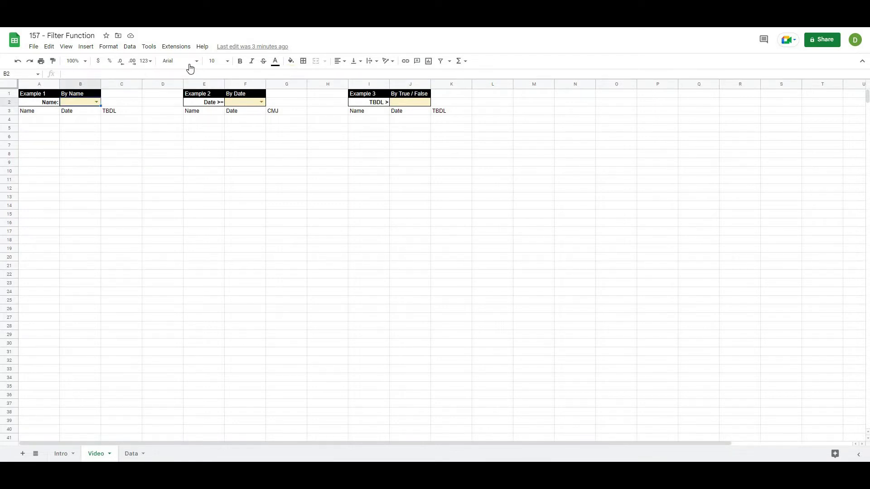
left_click(129, 47)
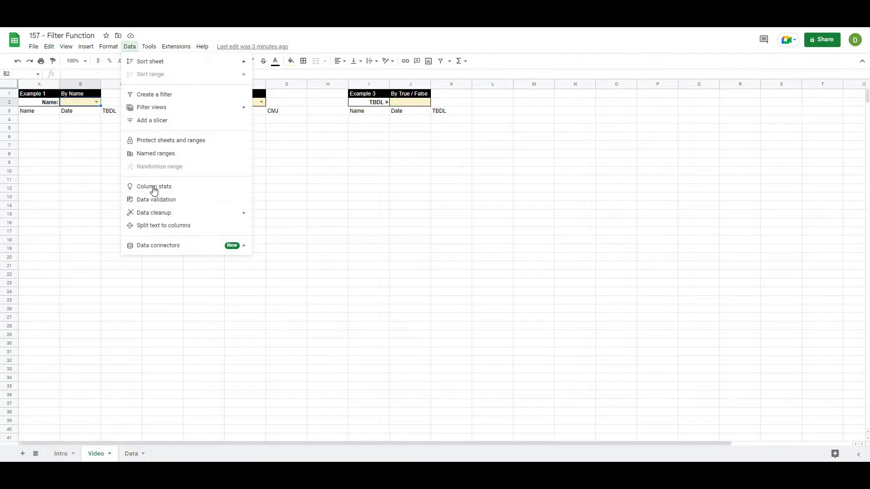
left_click(157, 199)
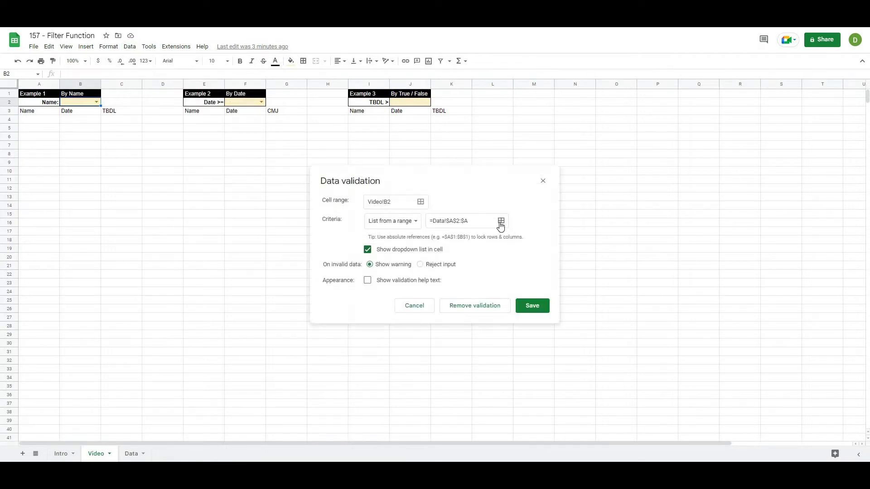
left_click(501, 223)
left_click(372, 208)
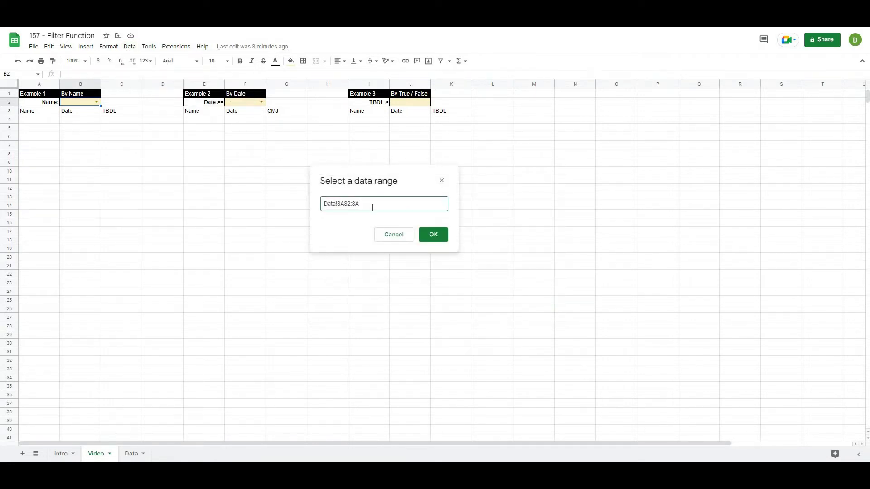
key("BackSpace")
key("BackSpace")
key("BackSpace")
key("BackSpace")
key("BackSpace")
key("BackSpace")
key("BackSpace")
key("BackSpace")
key("BackSpace")
key("BackSpace")
key("BackSpace")
Set the dropdown's source range to Data!A2:A and save the validation rule
left_click(133, 455)
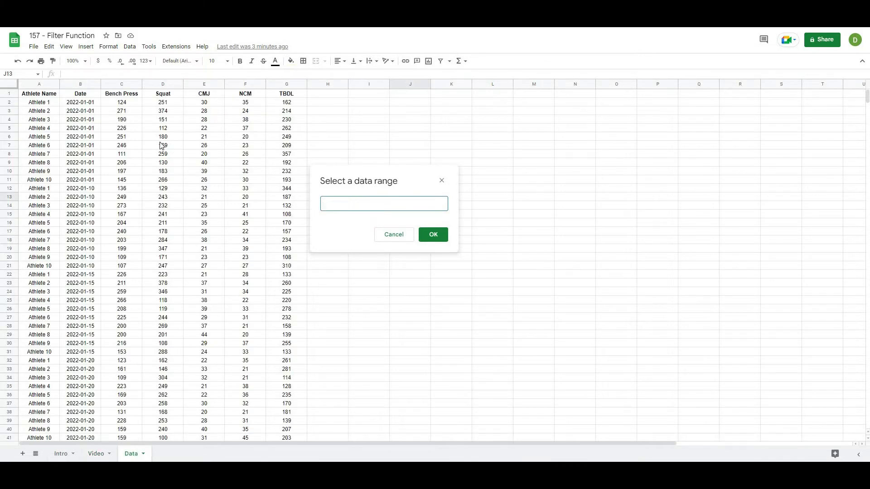
left_click(39, 85)
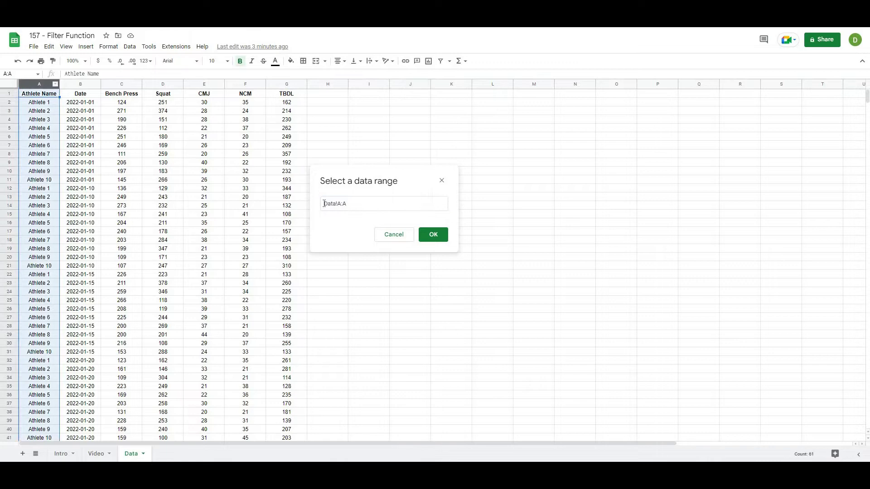
left_click(341, 204)
type("2")
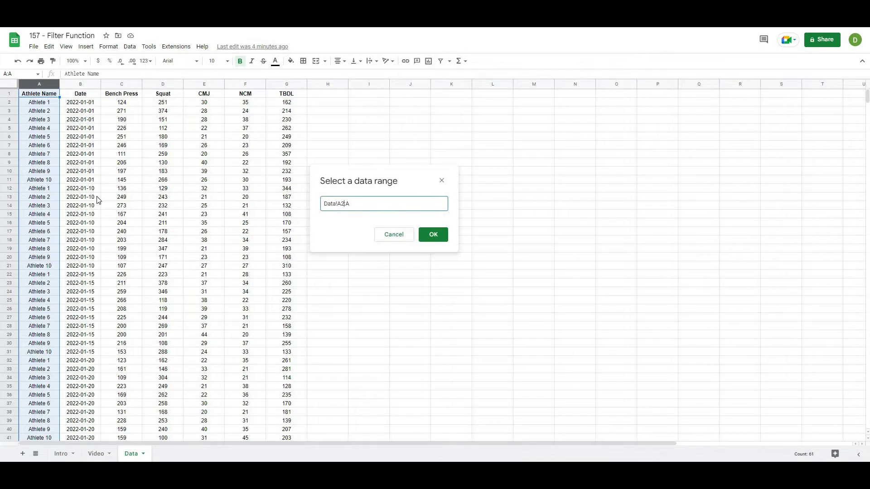
scroll(107, 227, "down", 7)
scroll(109, 231, "up", 7)
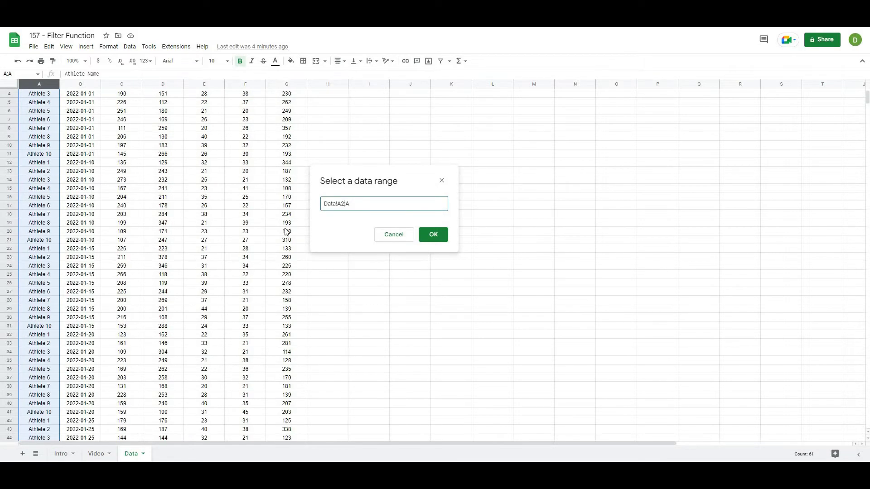
left_click(434, 234)
left_click(528, 305)
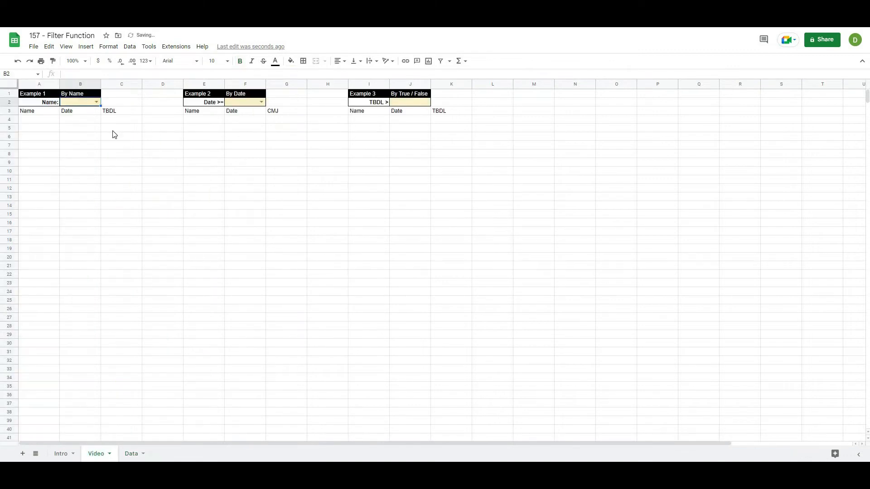
Try Athlete 4, Athlete 8 and Athlete 1 in the B2 name dropdown
left_click(120, 137)
left_click(97, 102)
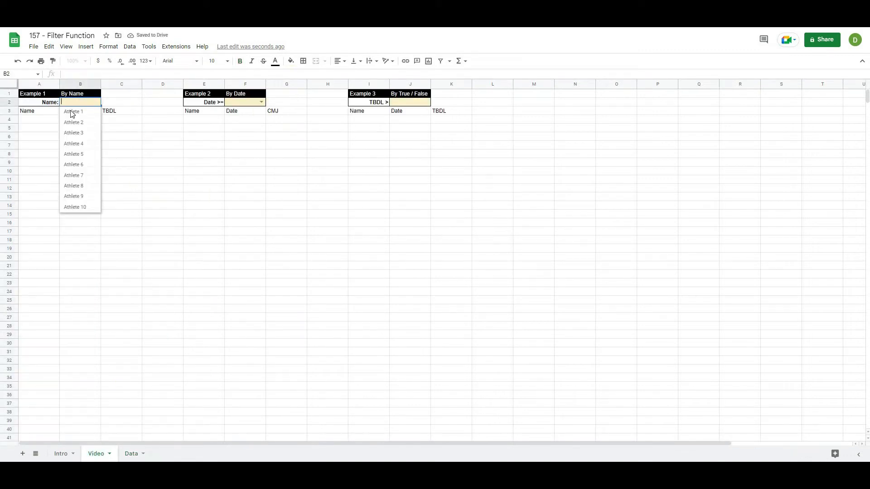
left_click(88, 144)
left_click(97, 102)
left_click(76, 186)
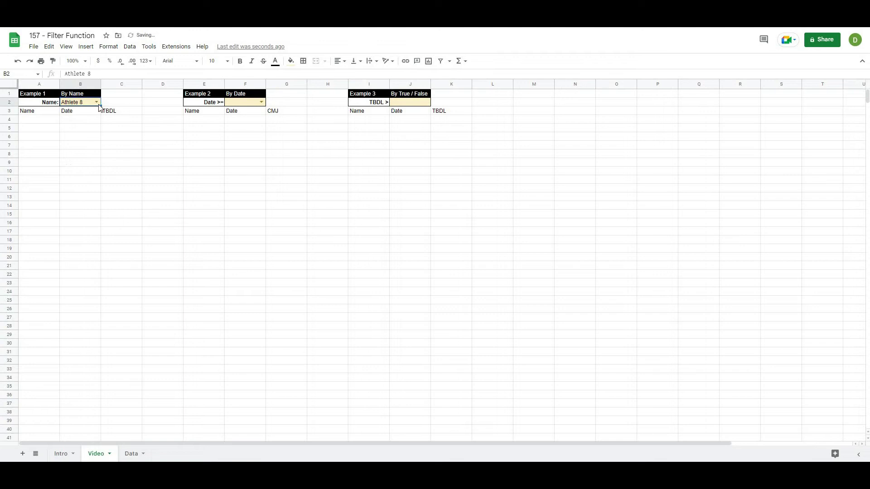
double_click(84, 102)
key("Down")
key("Return")
Set the B2 name dropdown back to Athlete 4
left_click(117, 196)
double_click(75, 102)
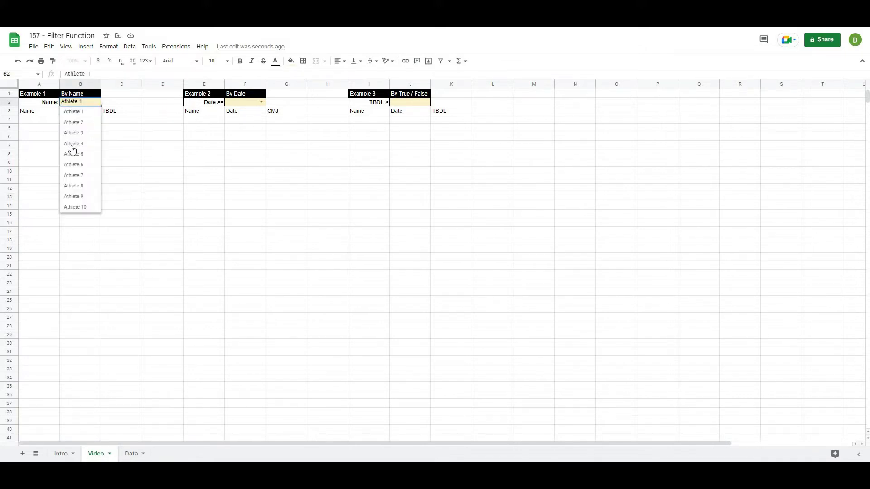
left_click(73, 145)
left_click(146, 182)
left_click(35, 119)
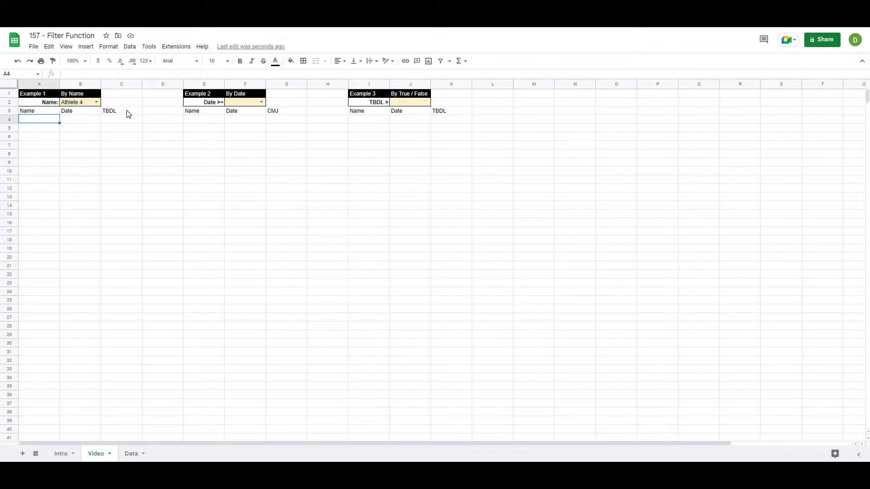
Type =filter({ into cell A4 to begin the array of returned columns
left_click(111, 154)
left_click(44, 122)
type("=filter(")
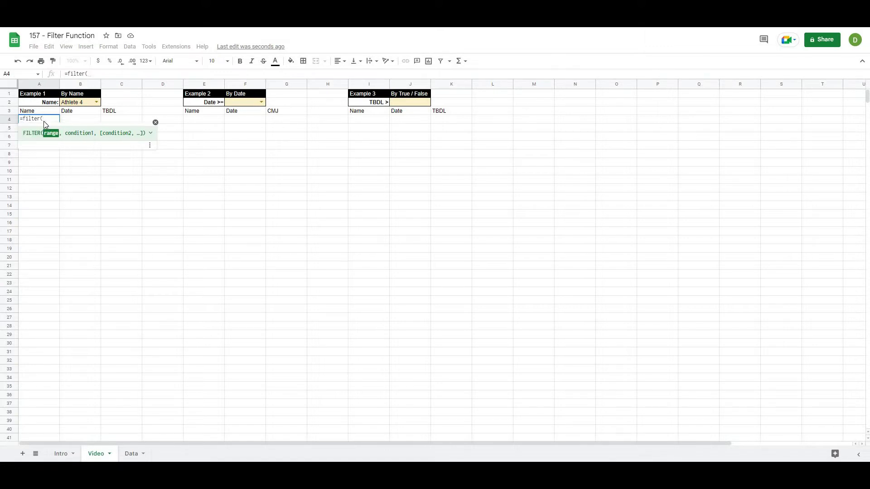
type("{")
Fill the array with the Data sheet's Athlete Name, Date and TBDL columns (A, B, G)
left_click(131, 455)
left_click(59, 85)
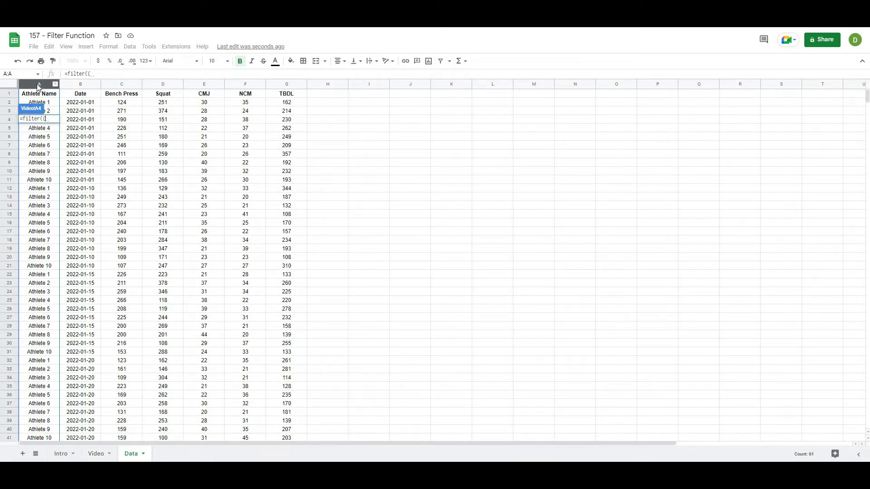
left_click(38, 88)
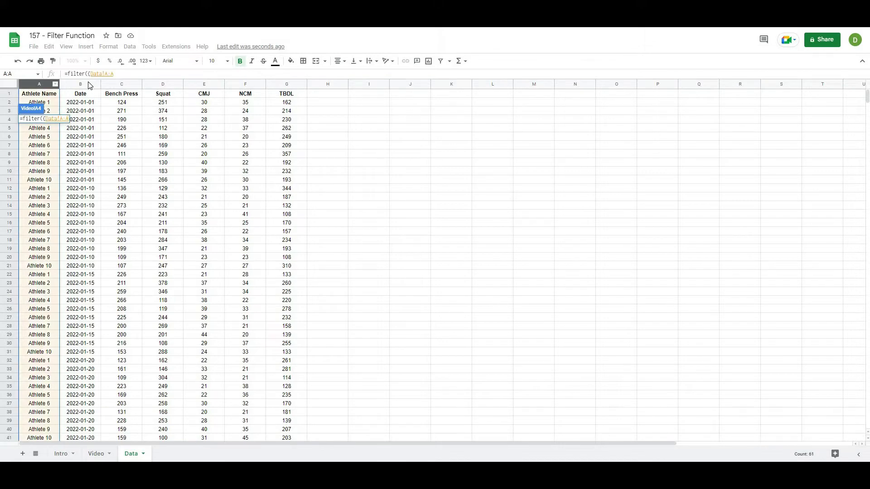
type(",")
left_click(81, 84)
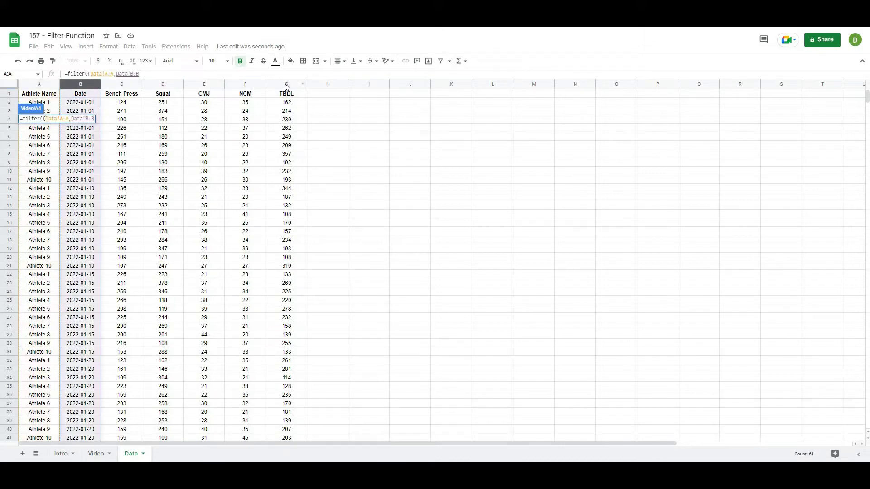
type(",")
left_click(286, 85)
type("}")
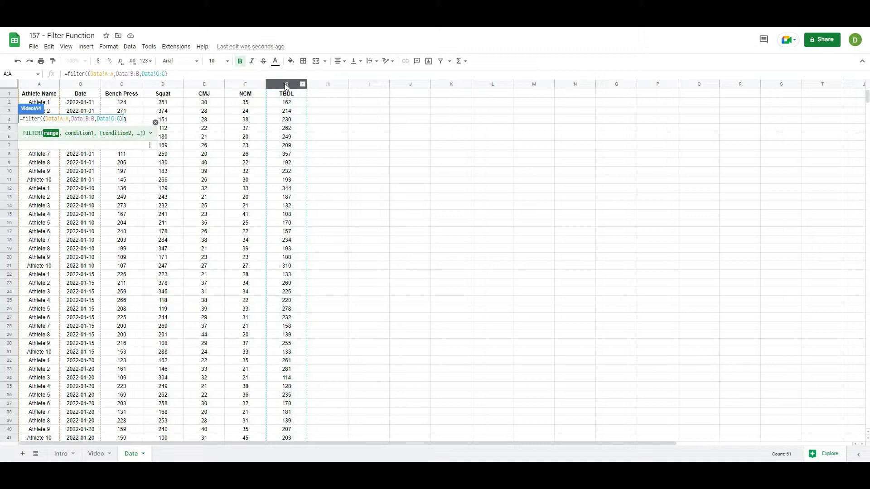
Change the array references to Data!A2:A, Data!B2:B and Data!G2:G
left_click(112, 72)
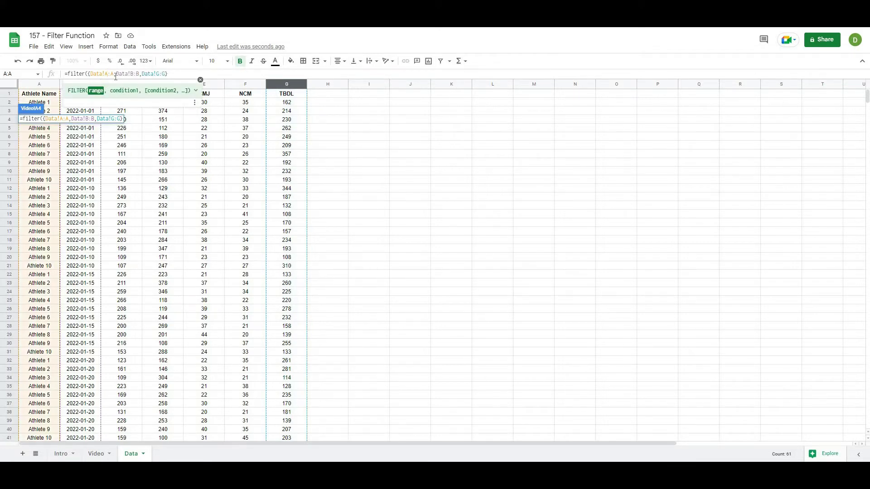
type("2")
left_click(146, 73)
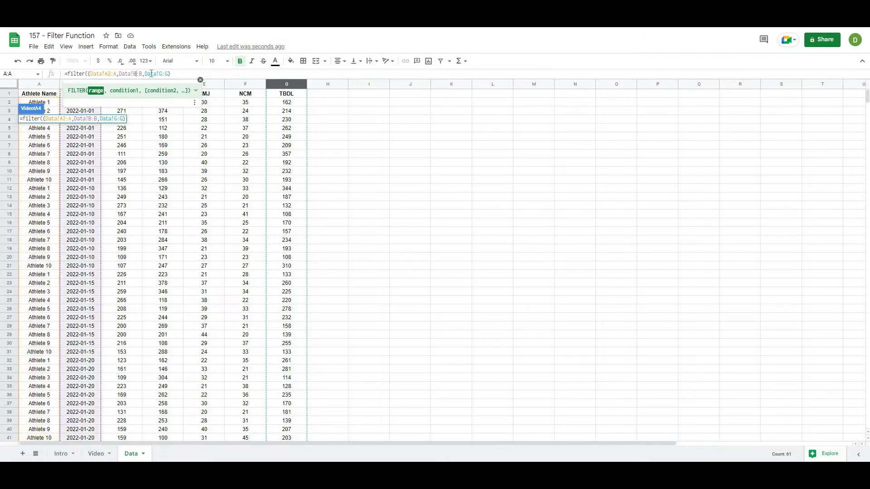
type("2")
type("2")
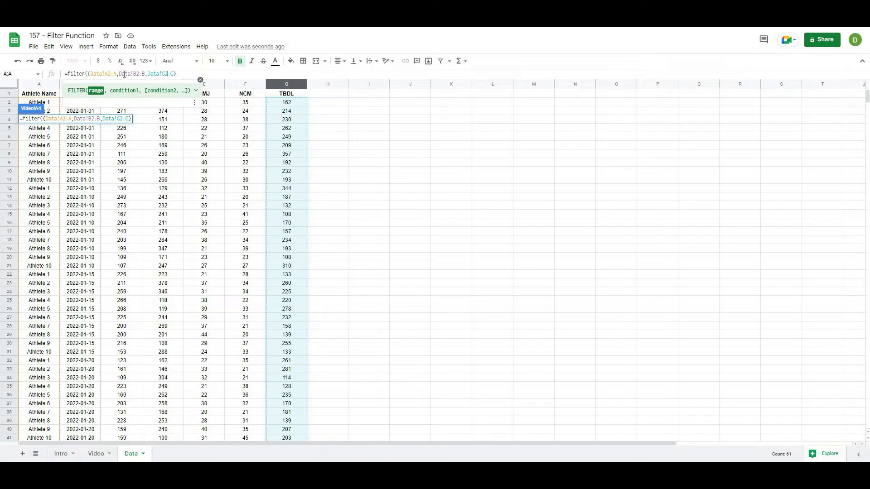
Begin the condition with Data!A2:A = after the array
left_click(180, 74)
type(",")
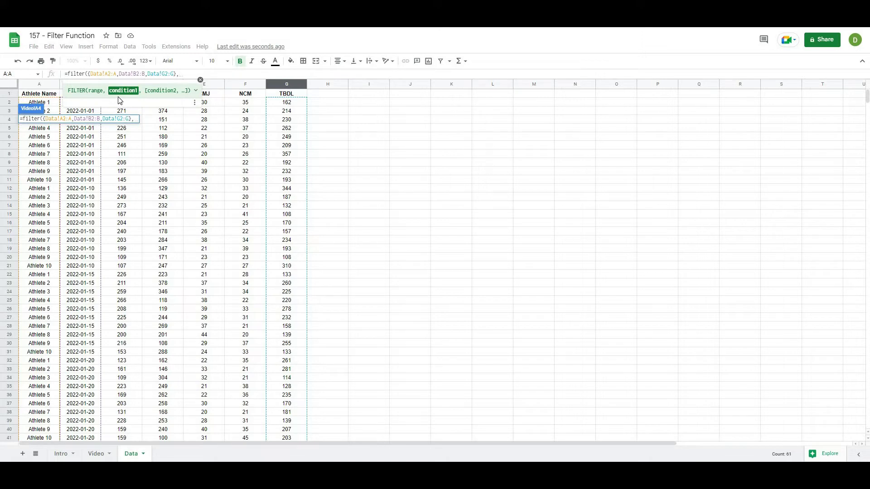
left_click(39, 84)
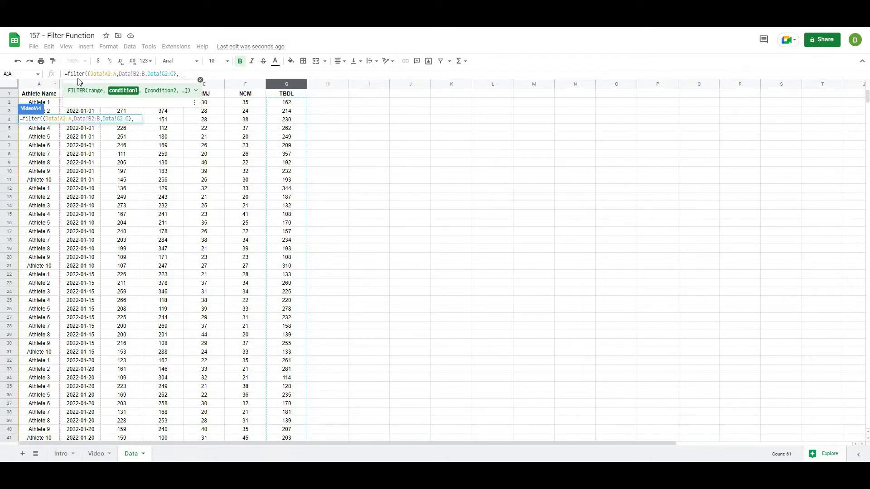
left_click(200, 73)
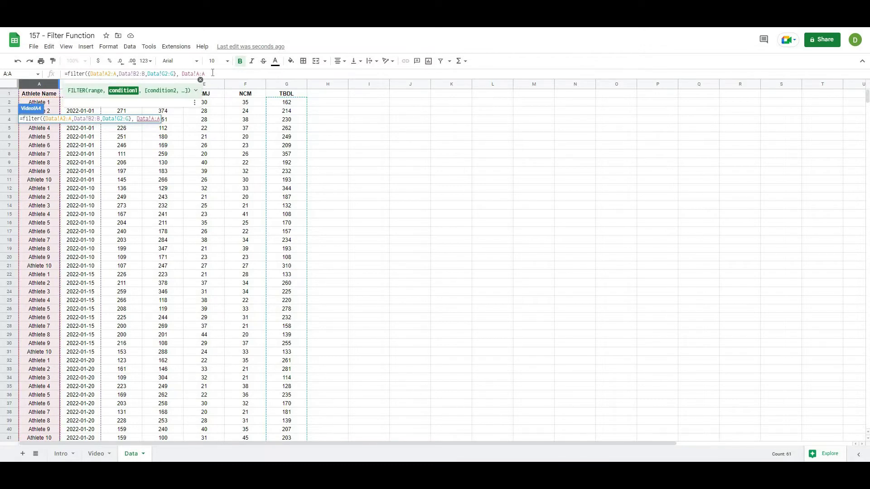
type("2:A")
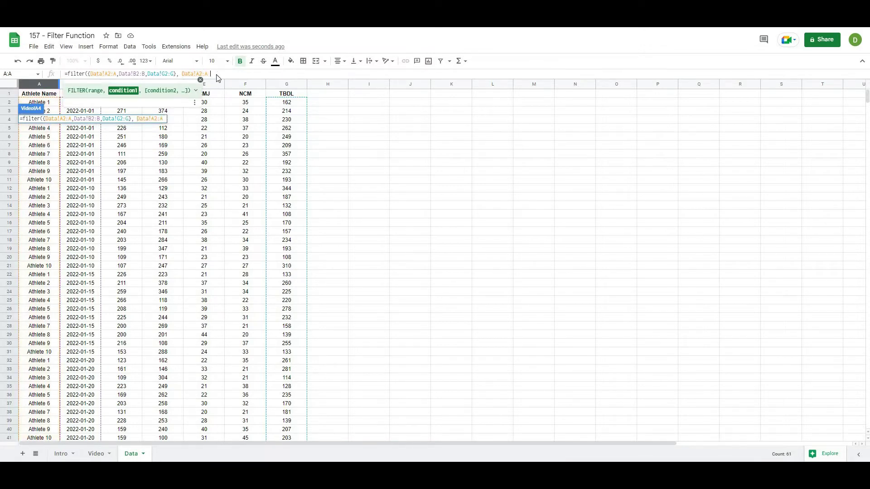
type(" =")
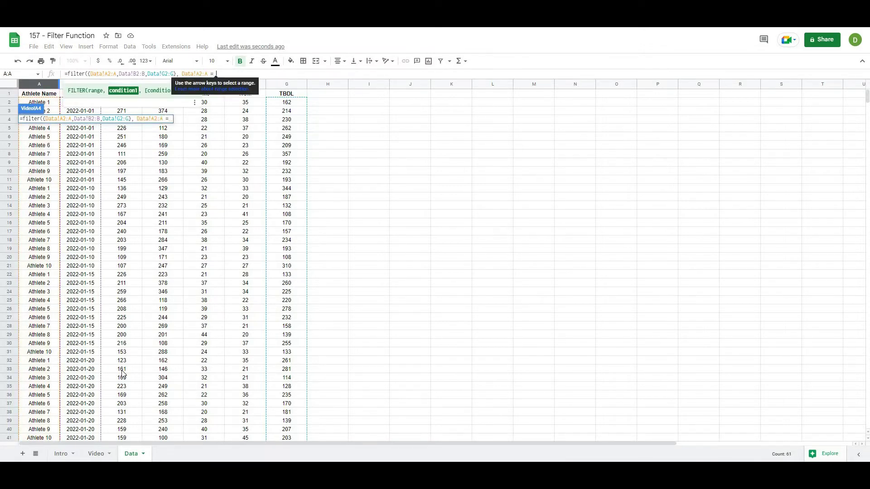
Complete the condition as Data!A2:A = B2 and commit the A4 formula
left_click(93, 454)
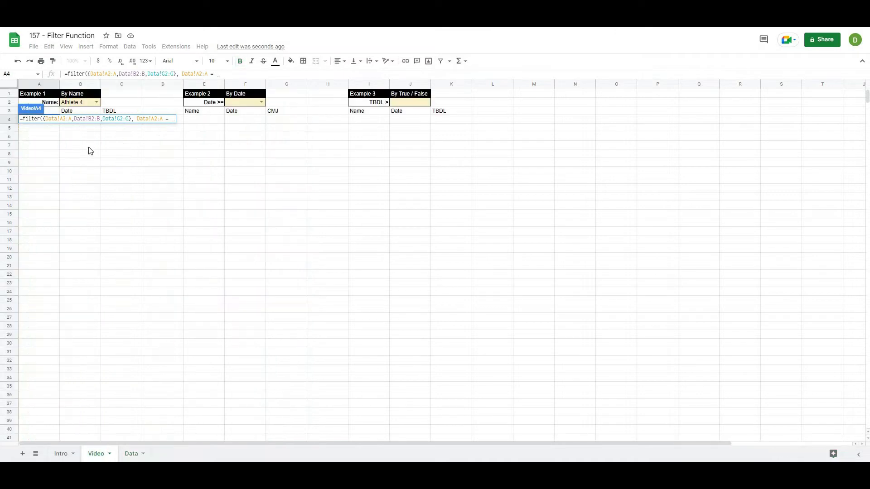
left_click(84, 104)
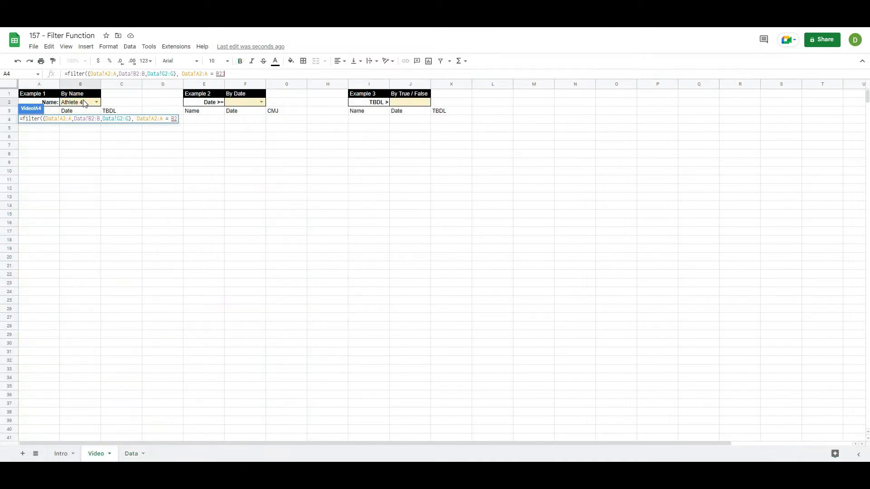
type(")")
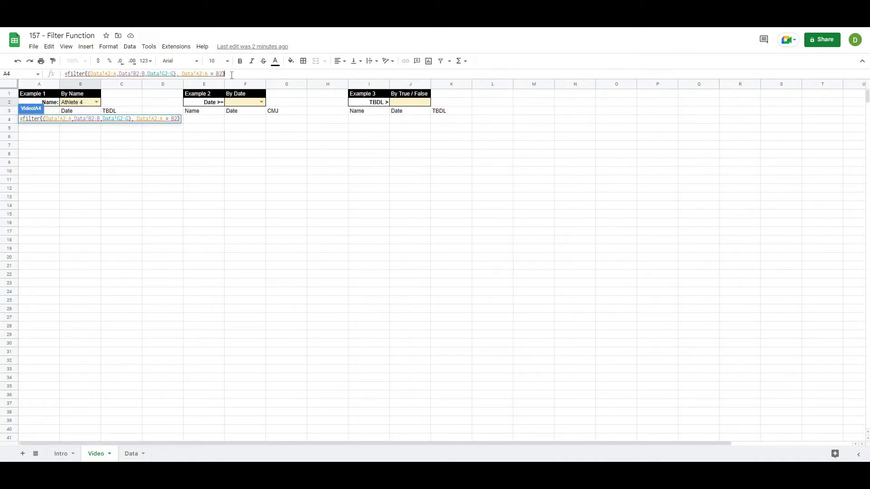
key("Return")
Test the name filter by choosing Athlete 7, Athlete 9 and finally Athlete 10 in B2
left_click(204, 196)
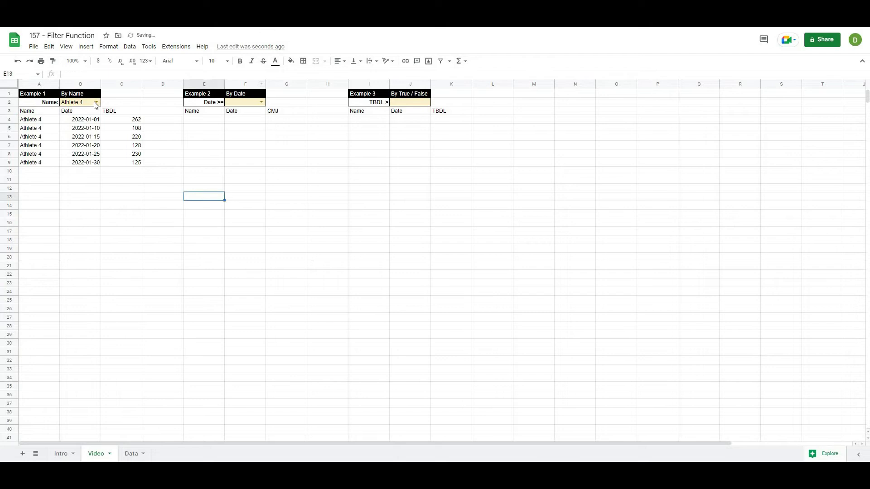
left_click(97, 103)
left_click(84, 175)
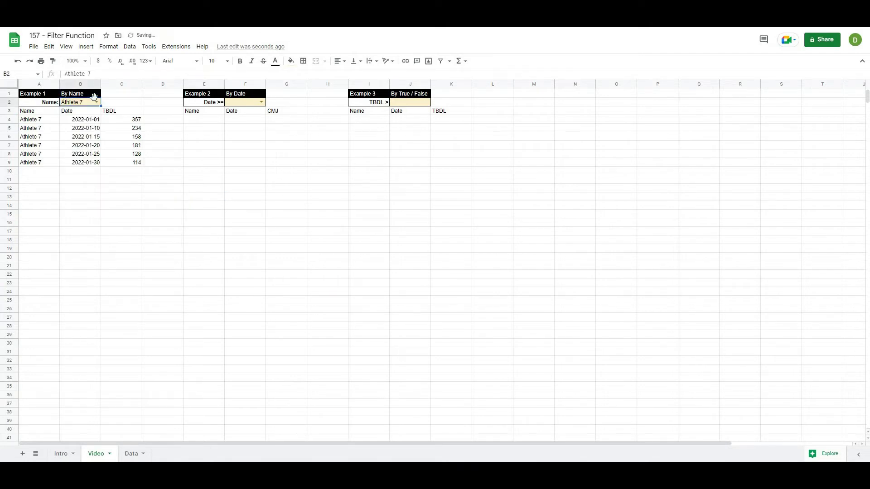
left_click(96, 102)
left_click(79, 196)
key("Return")
left_click(87, 206)
left_click(120, 205)
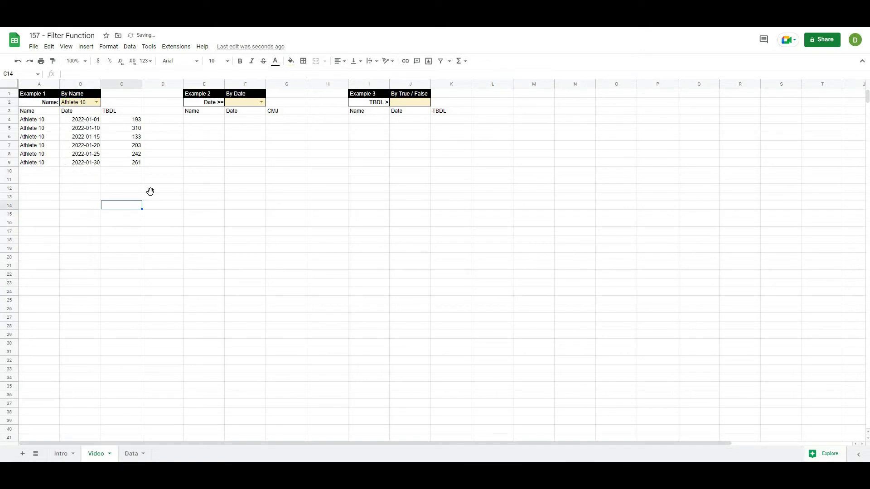
left_click(150, 191)
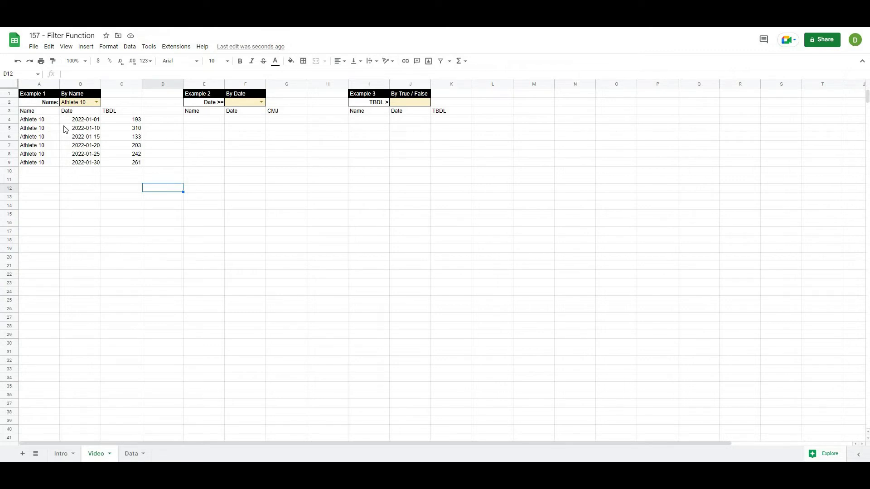
left_click(77, 241)
left_click(187, 244)
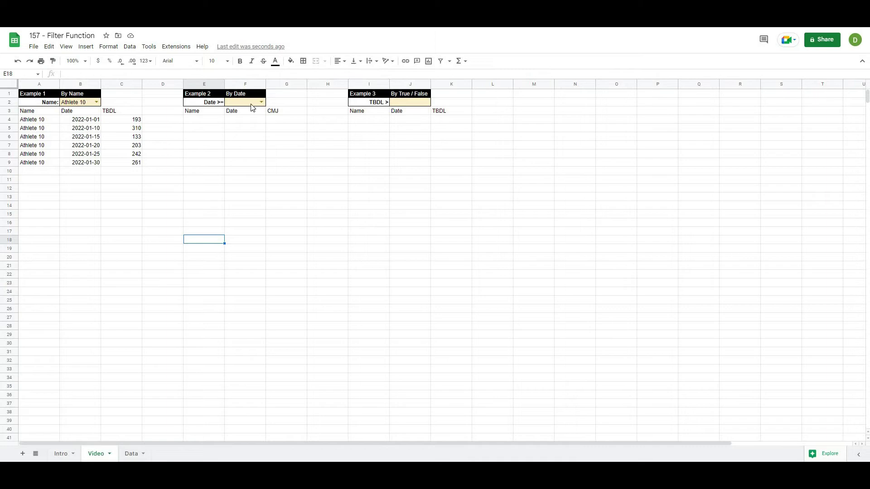
left_click(275, 152)
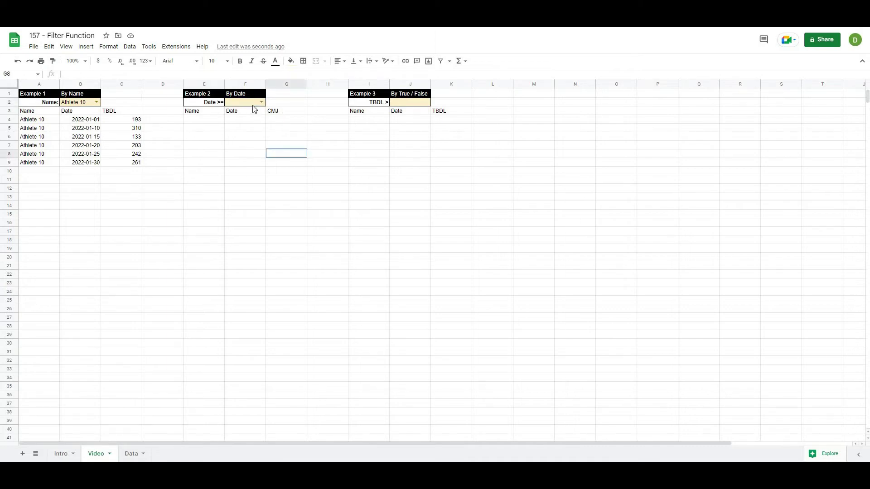
left_click(254, 106)
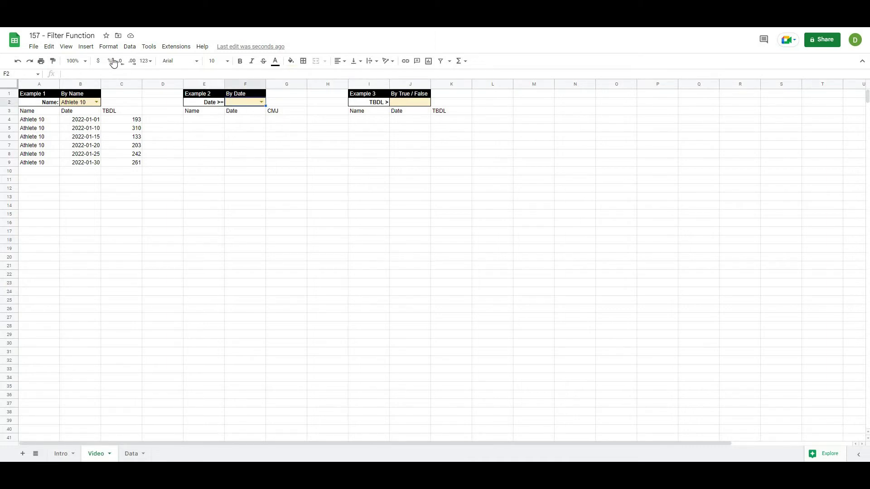
Give F2 a dropdown validation listing dates from Data!B2:B and save the rule
left_click(132, 47)
left_click(145, 198)
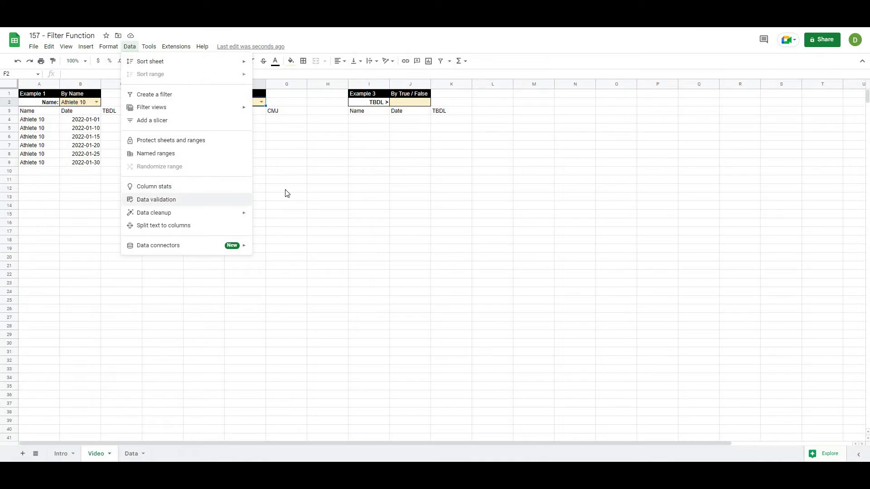
left_click(502, 221)
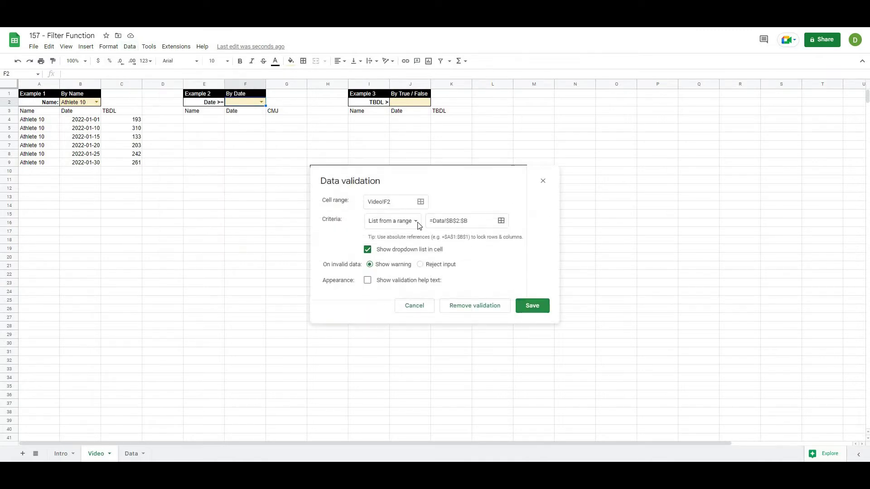
left_click(131, 454)
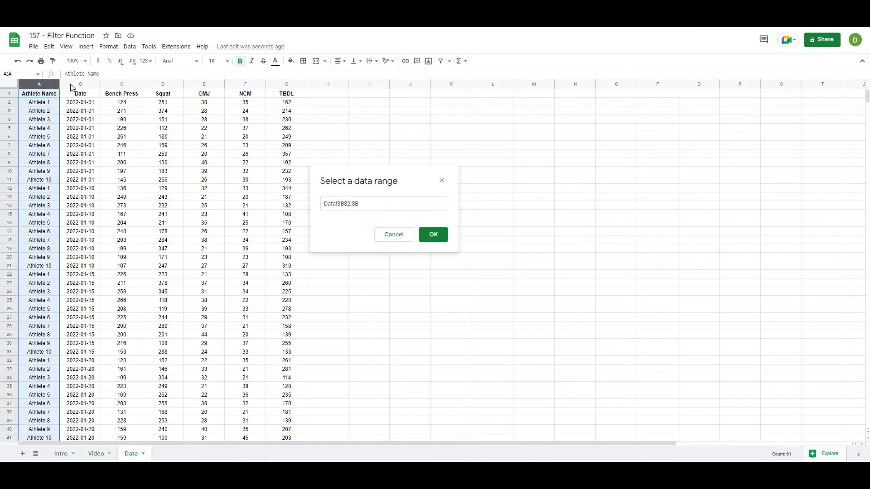
left_click(72, 84)
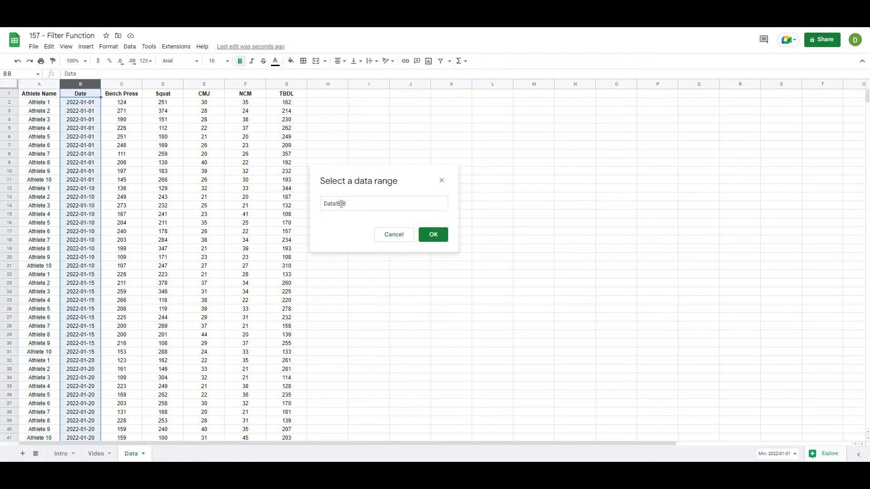
left_click(339, 204)
type("2")
left_click(437, 239)
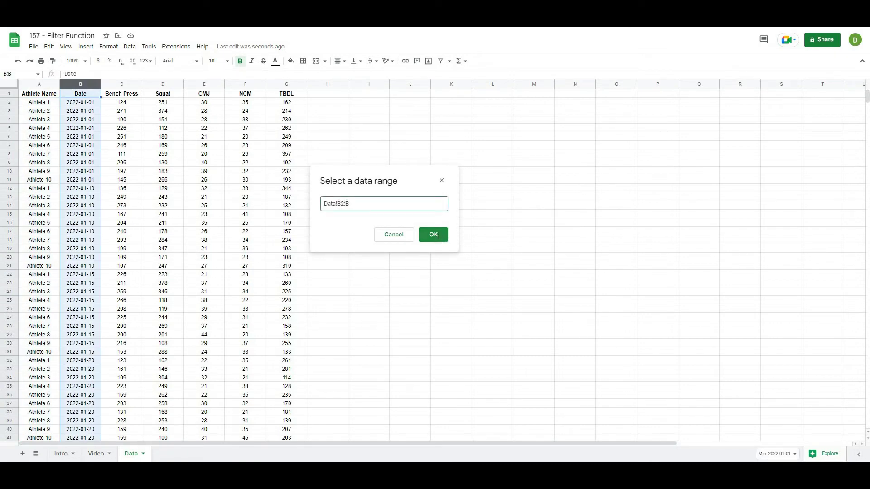
left_click(534, 309)
Set the Video sheet's date filter F2 to 2022-01-25
left_click(101, 458)
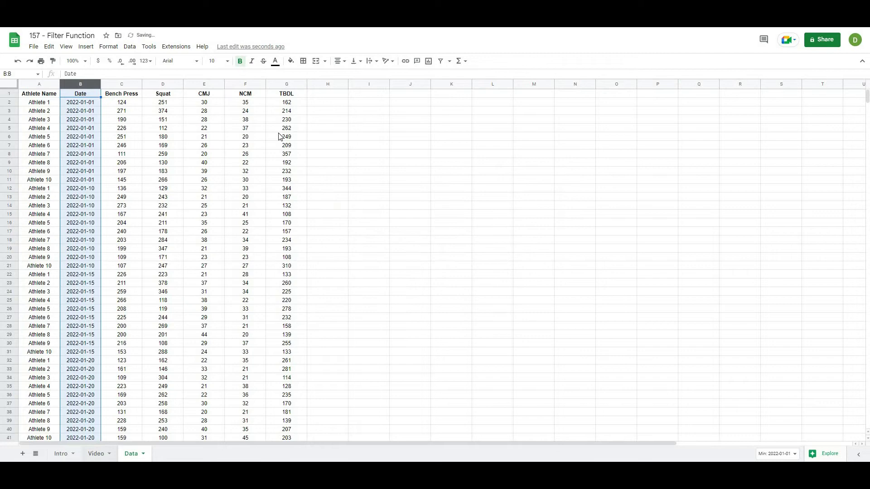
left_click(262, 102)
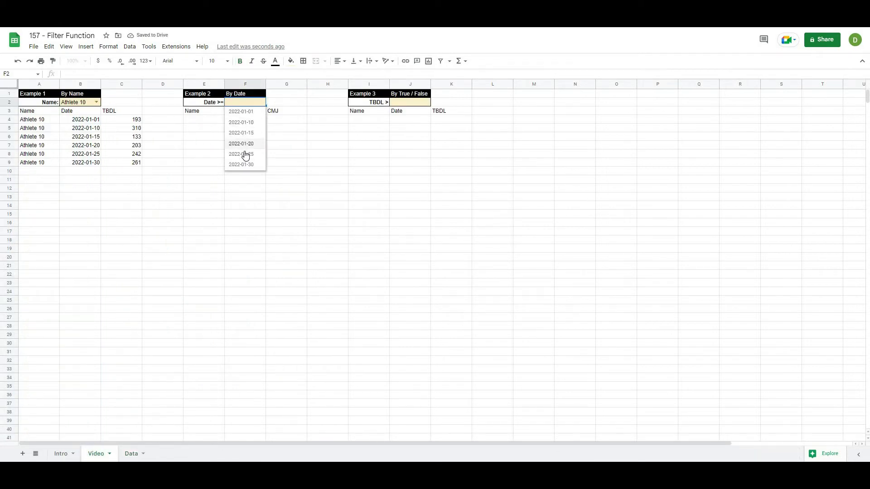
left_click(245, 154)
left_click(301, 164)
left_click(202, 122)
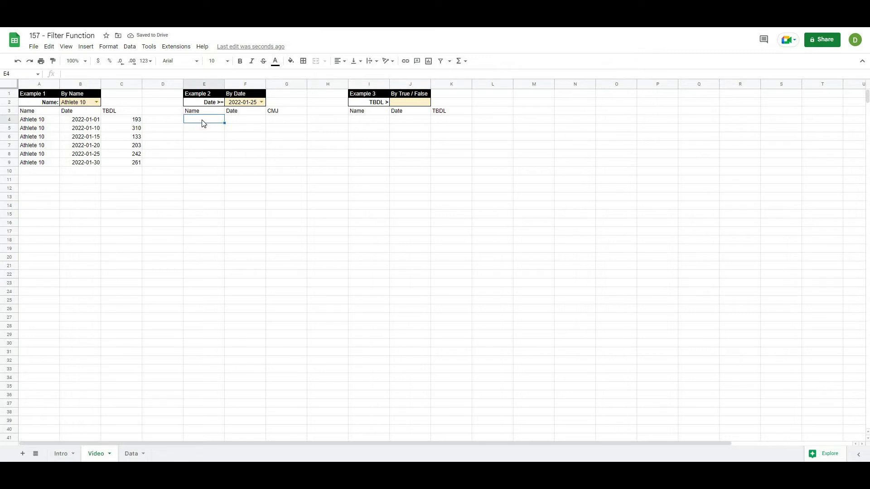
Start =filter({ in E4 with the Data sheet's name, date and CMJ columns as the array
type("=filter(")
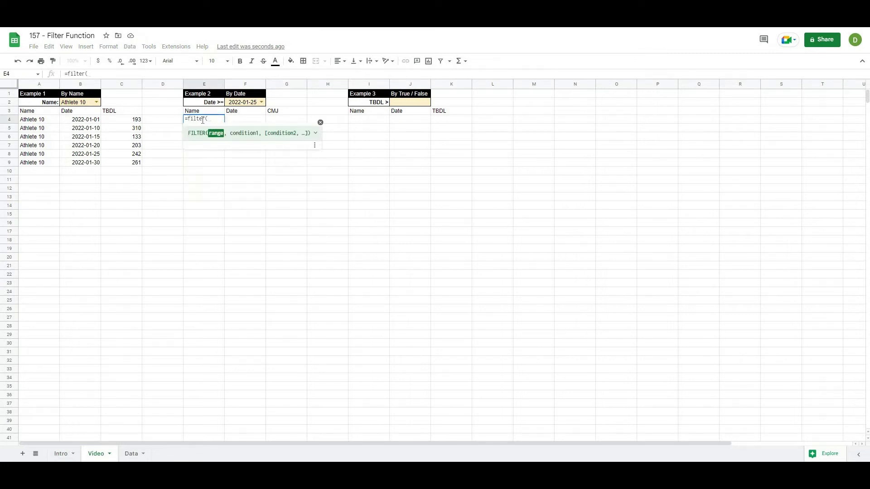
type("{")
left_click(134, 453)
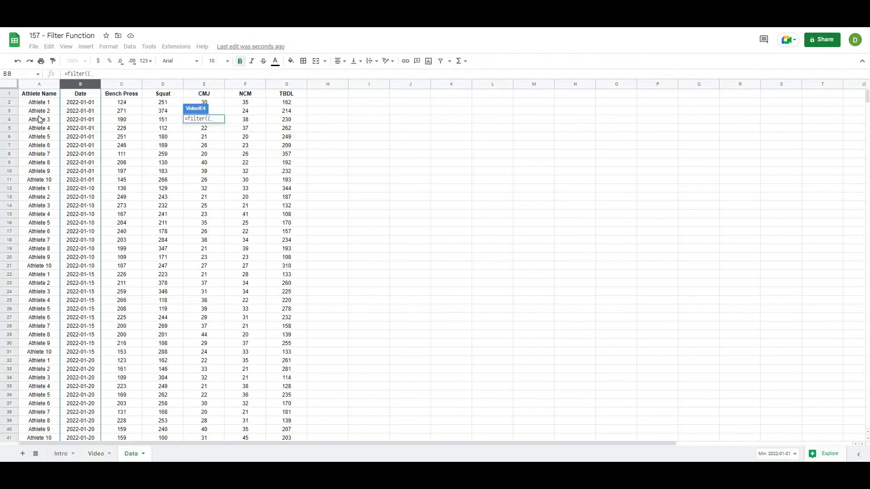
left_click(38, 87)
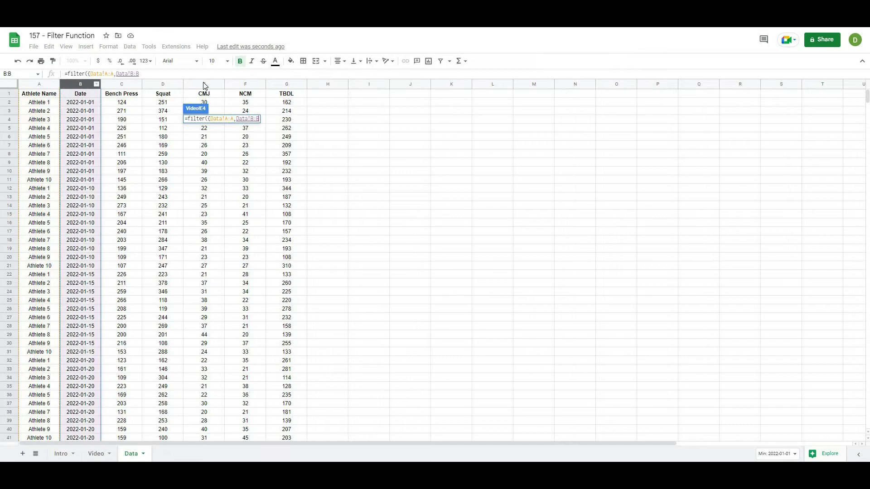
type(",")
left_click(204, 84)
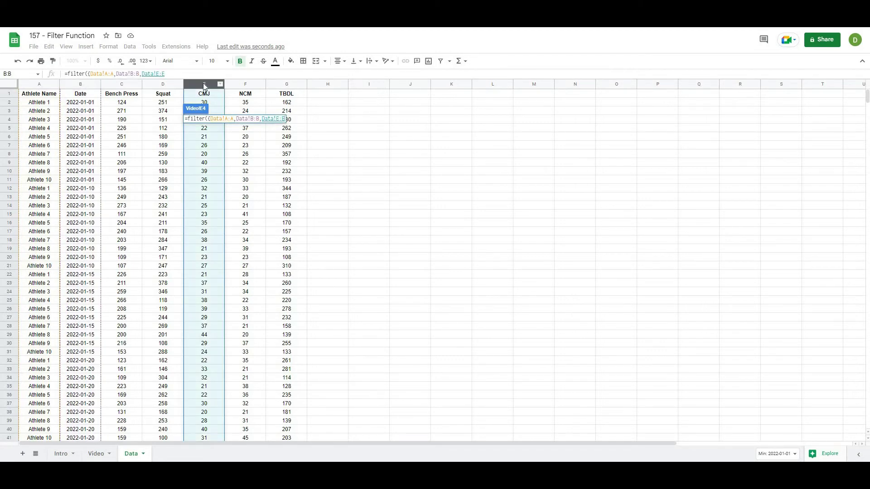
type("}")
Change the array references to Data!A2:A, Data!B2:B and Data!E2:E
left_click(107, 73)
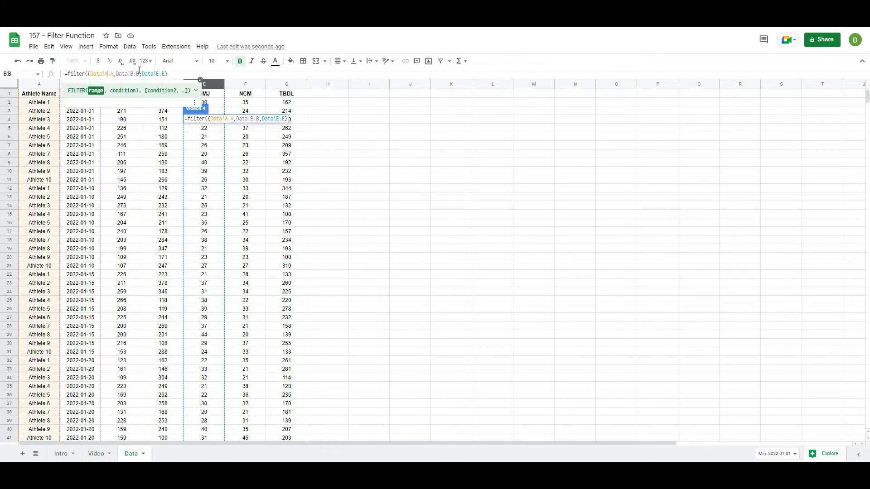
type("2")
left_click(136, 74)
type("2")
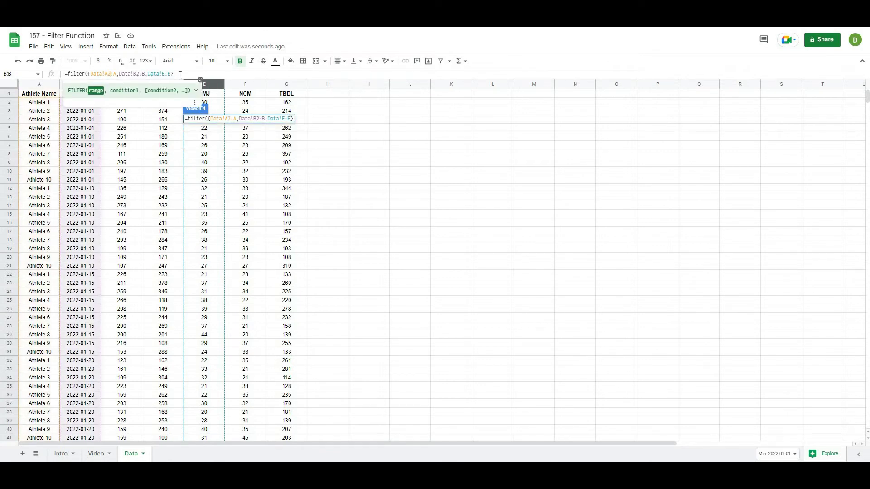
key("Left")
key("Left")
key("Left")
key("Left")
key("Left")
type("2")
key("BackSpace")
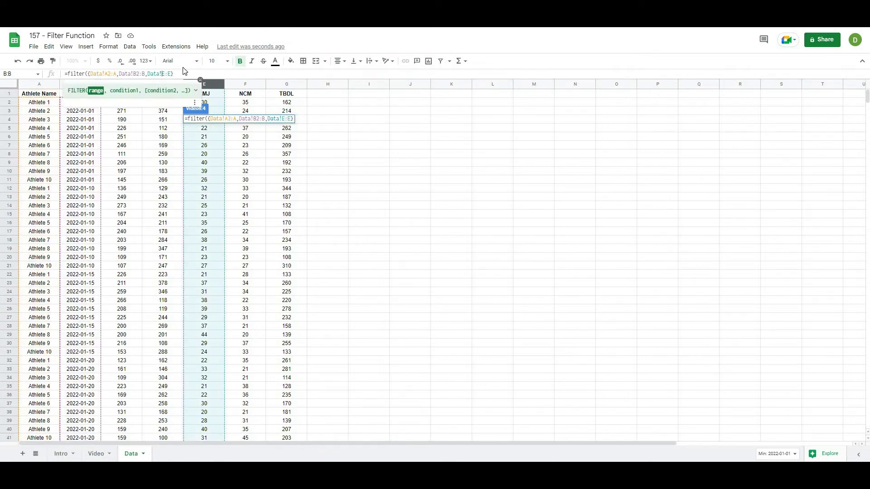
key("Right")
type("2")
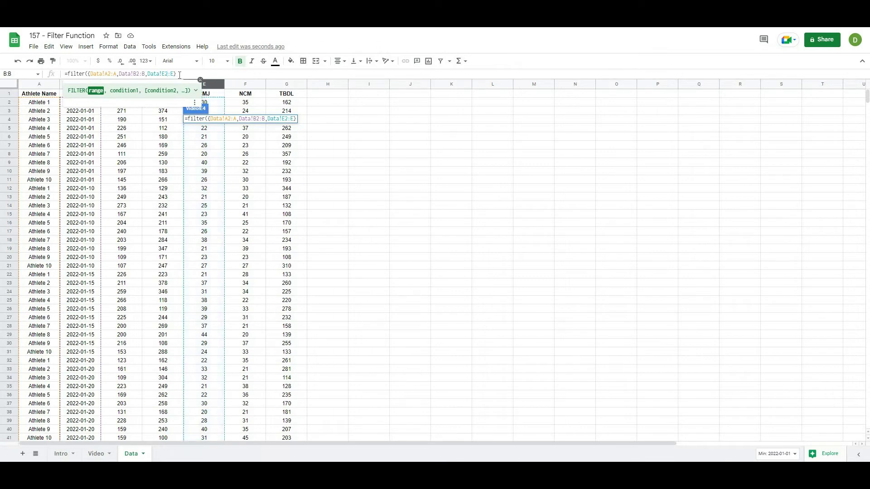
Add the condition Data!B2:B >= F2, pointing at the Video sheet's date cell
left_click(180, 74)
type(",")
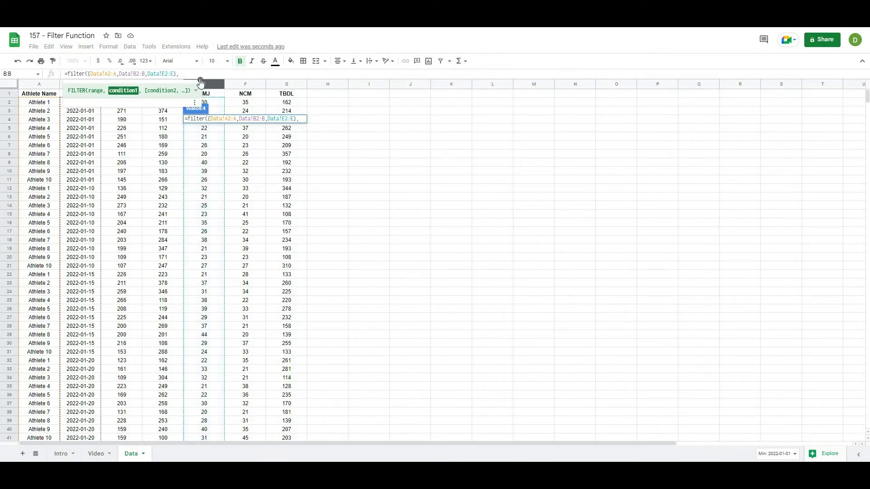
left_click(82, 85)
left_click(197, 74)
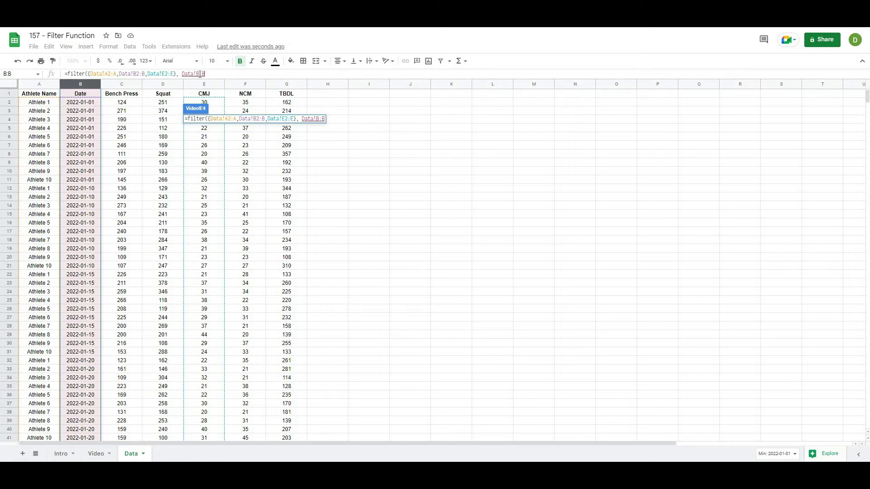
type("2")
left_click(218, 74)
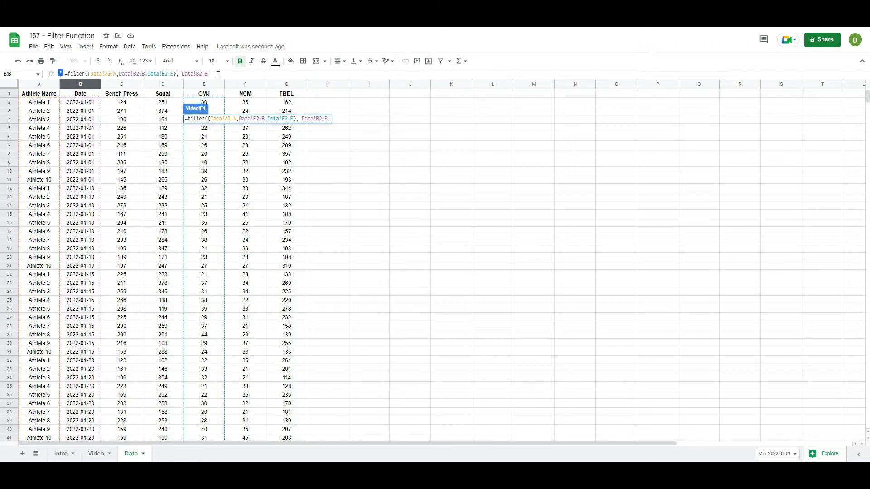
type(">=")
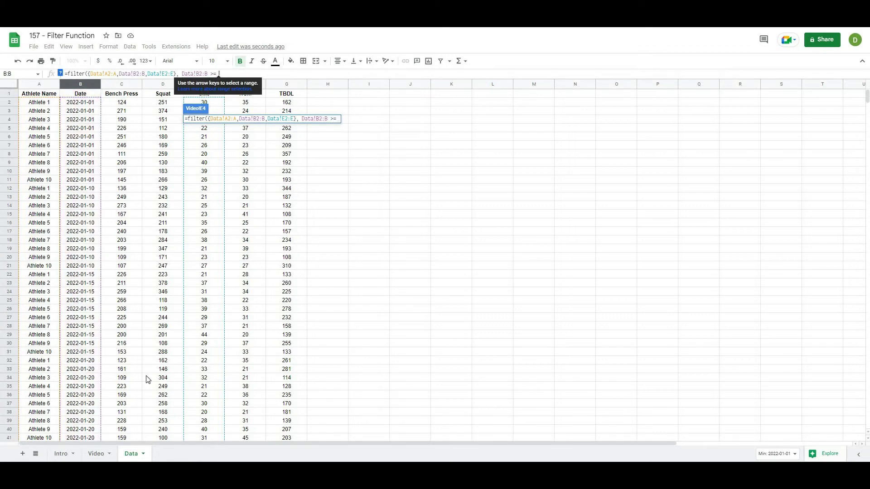
left_click(96, 453)
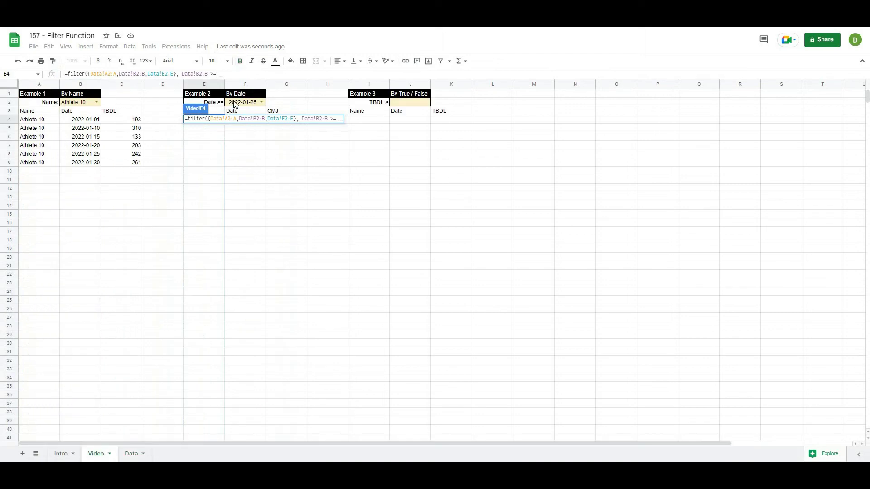
left_click(235, 105)
Close and commit the Example 2 formula, then test F2 with 2022-01-30 and 2022-01-25
type(")")
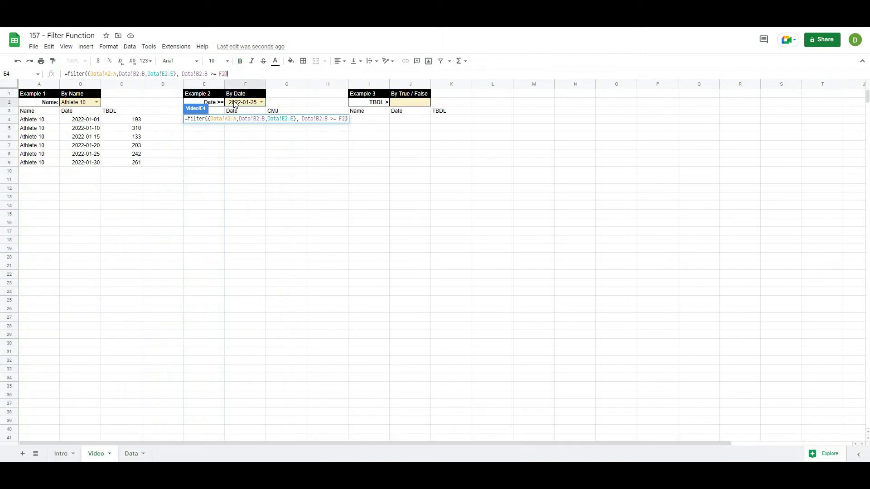
key("Return")
left_click(383, 354)
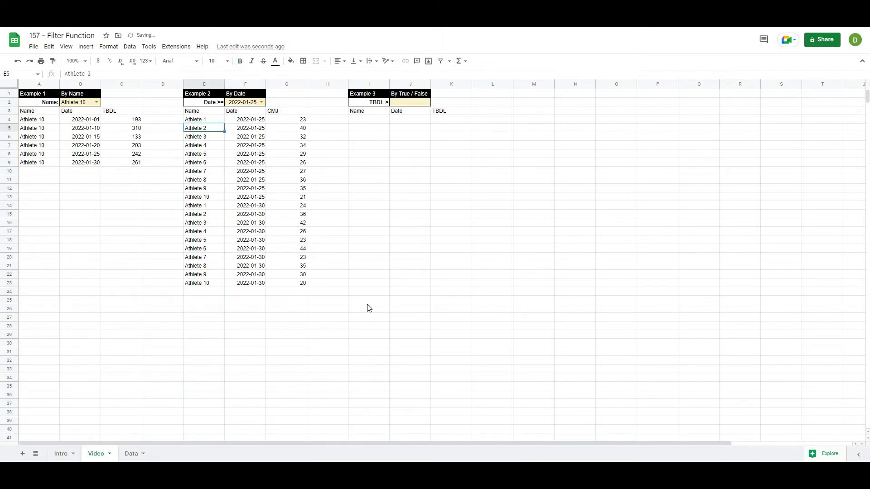
left_click(261, 102)
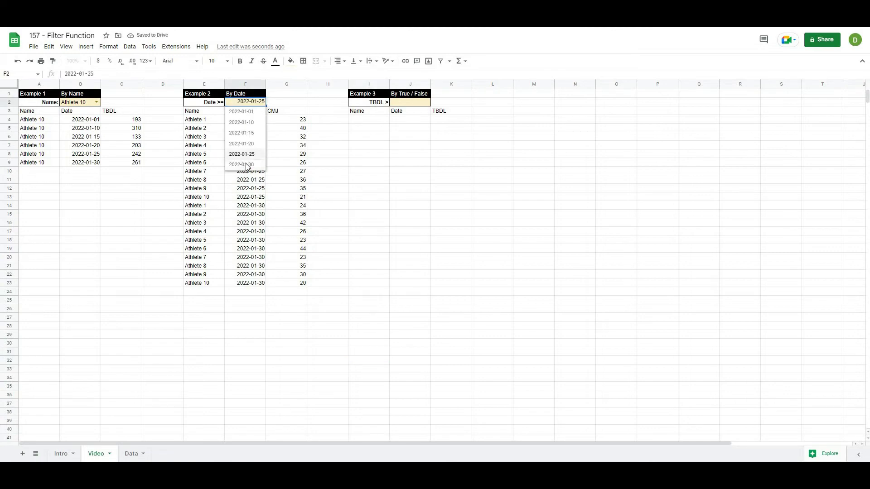
left_click(247, 167)
left_click(261, 102)
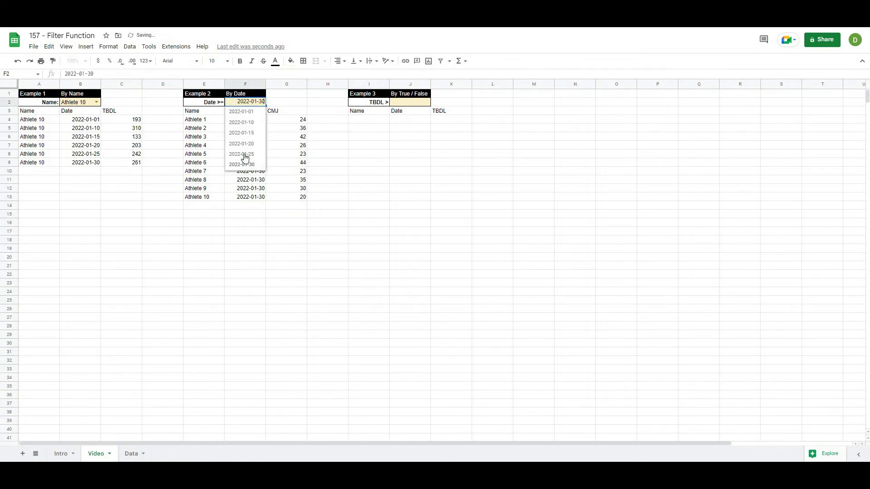
left_click(245, 159)
Clear the date in F2 so results from every date are listed
left_click(415, 277)
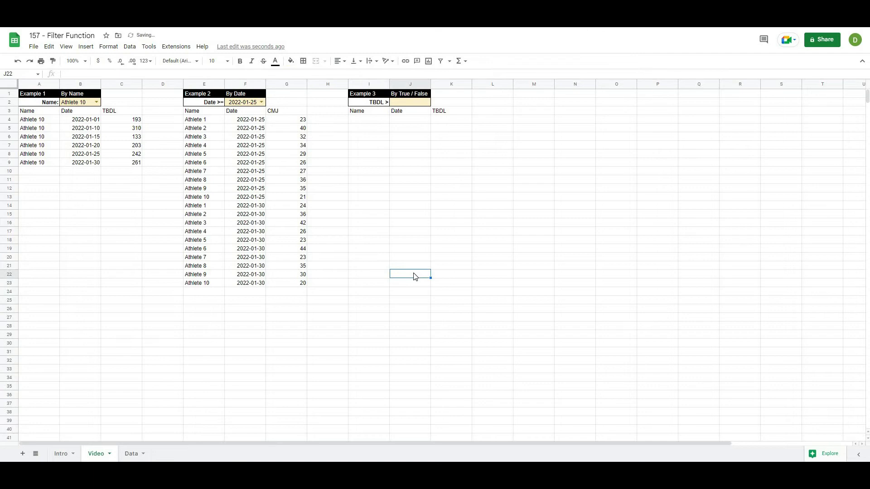
key("Up")
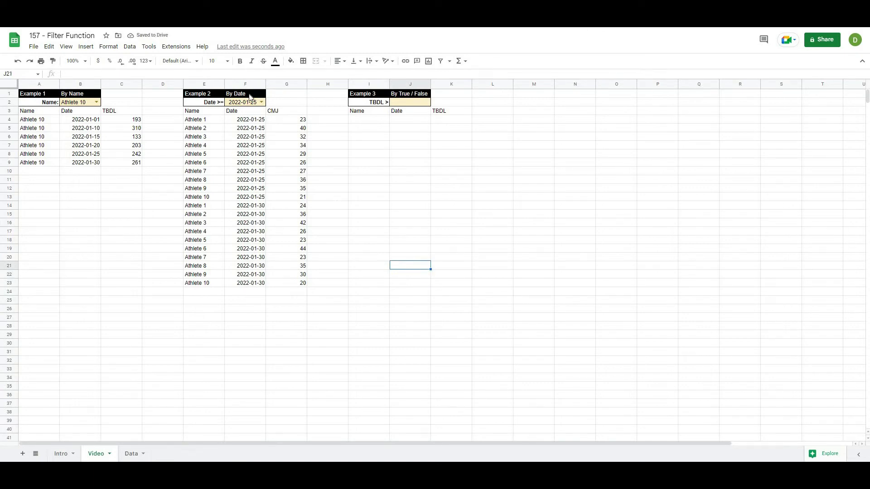
left_click(249, 106)
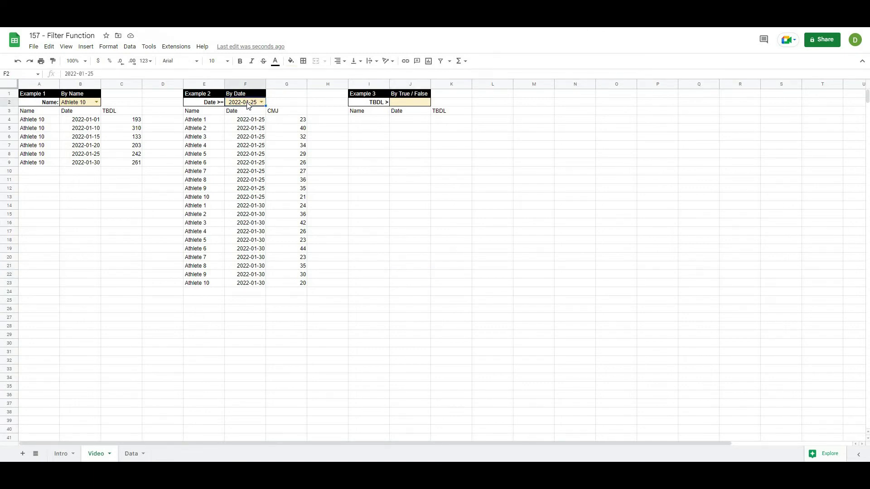
key("Delete")
scroll(255, 244, "down", 4)
scroll(255, 244, "down", 4)
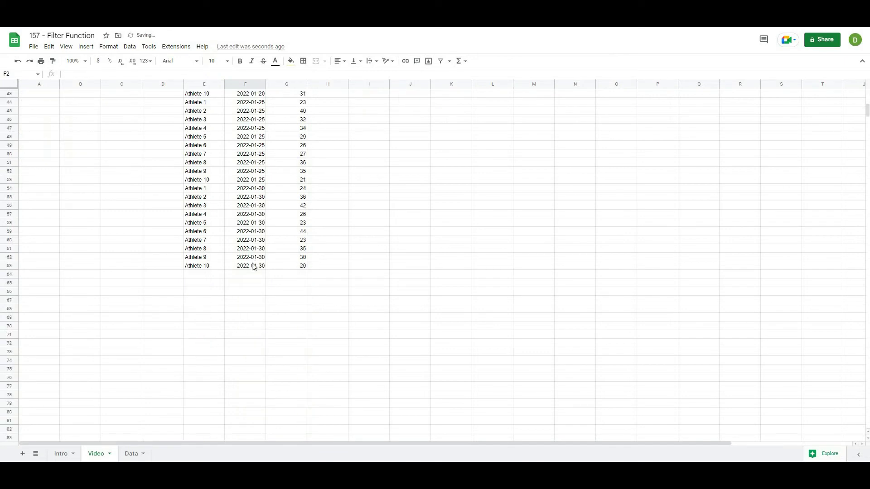
scroll(253, 265, "up", 8)
left_click(388, 213)
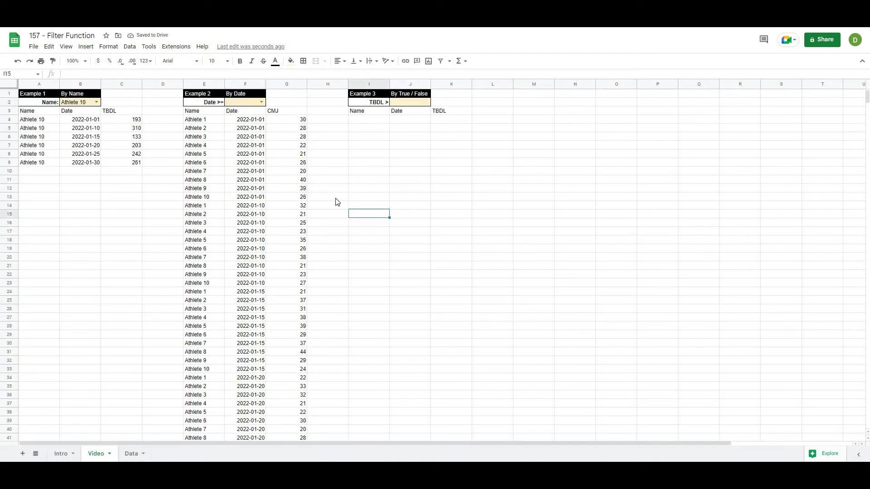
Check the Example 2 formula in E4 while the date cell F2 is blank
left_click(207, 120)
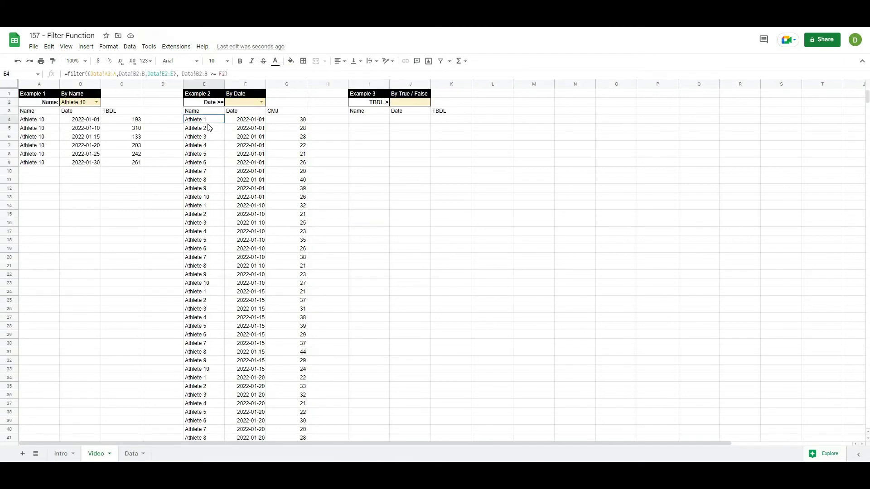
left_click(427, 173)
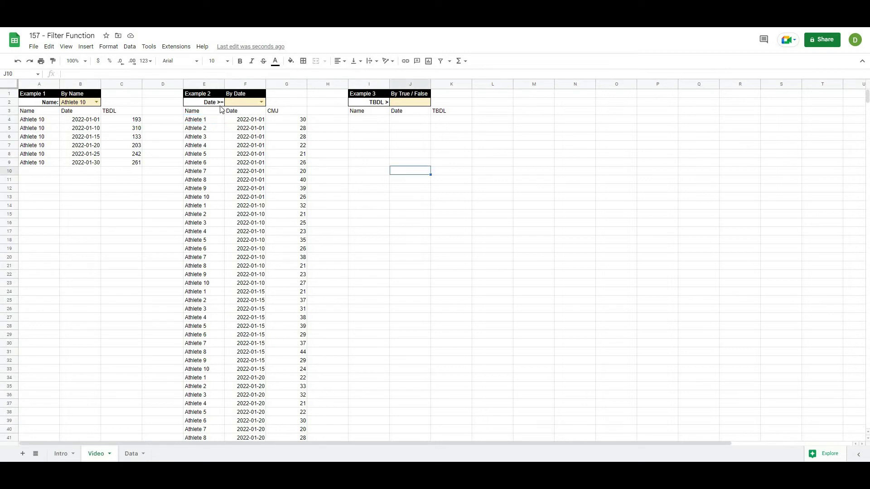
left_click(243, 102)
left_click(317, 162)
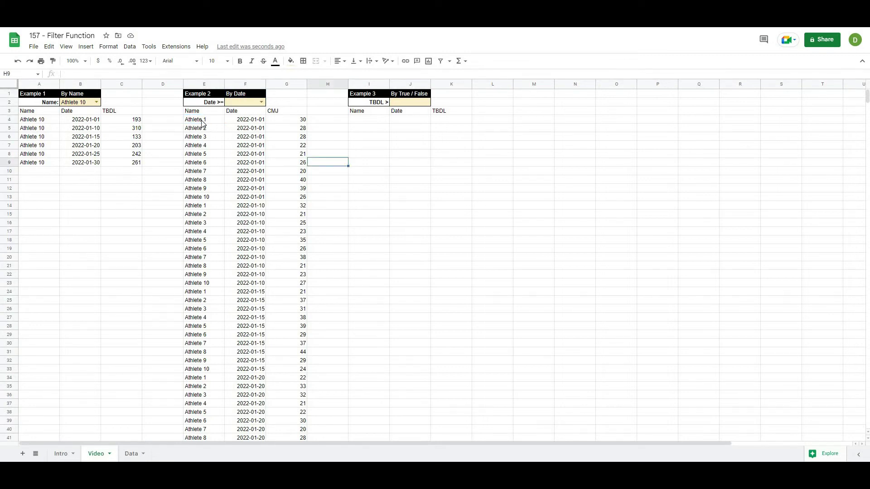
left_click(239, 103)
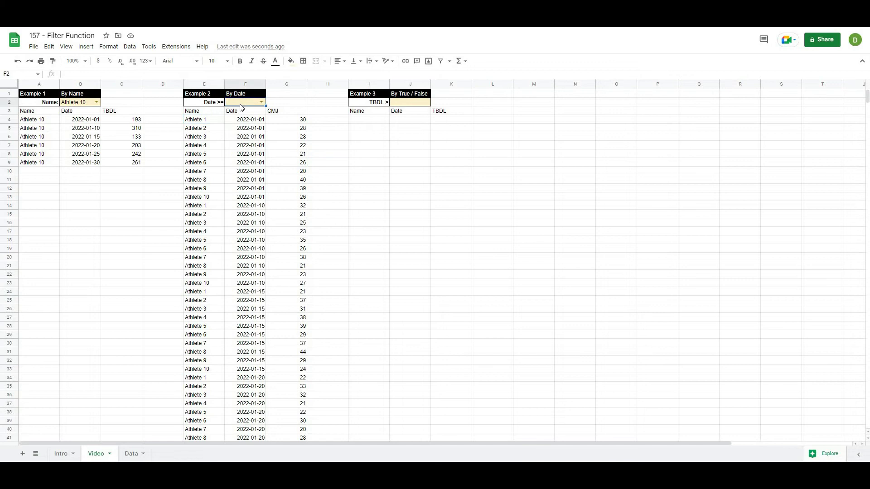
left_click(213, 122)
Wrap the E4 formula as =if(F2="", "", filter(...)) and commit it
left_click(66, 74)
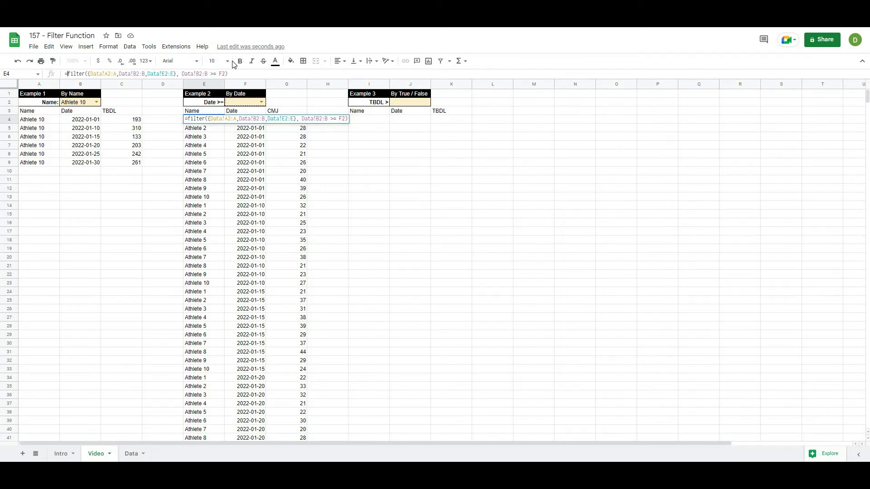
type("if(")
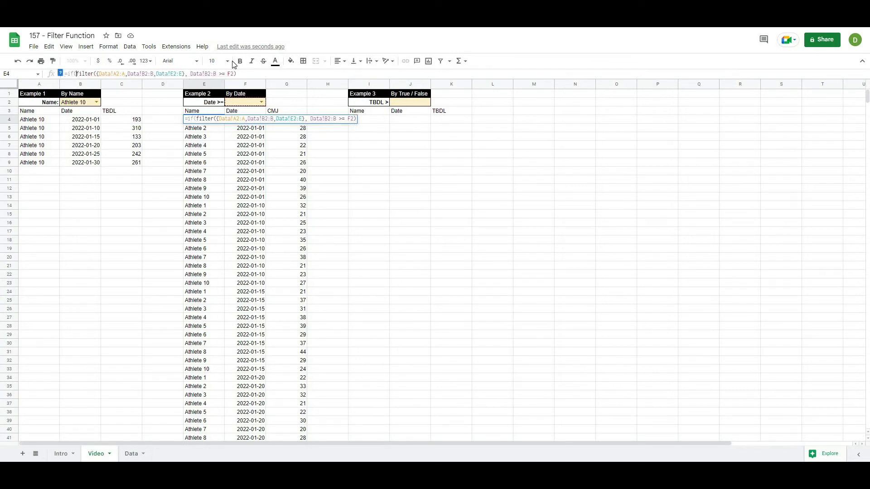
left_click(244, 104)
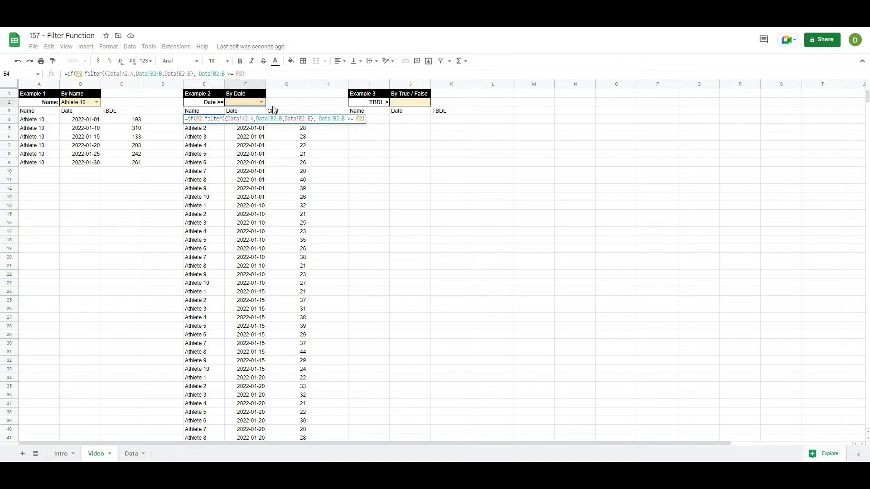
type("=")
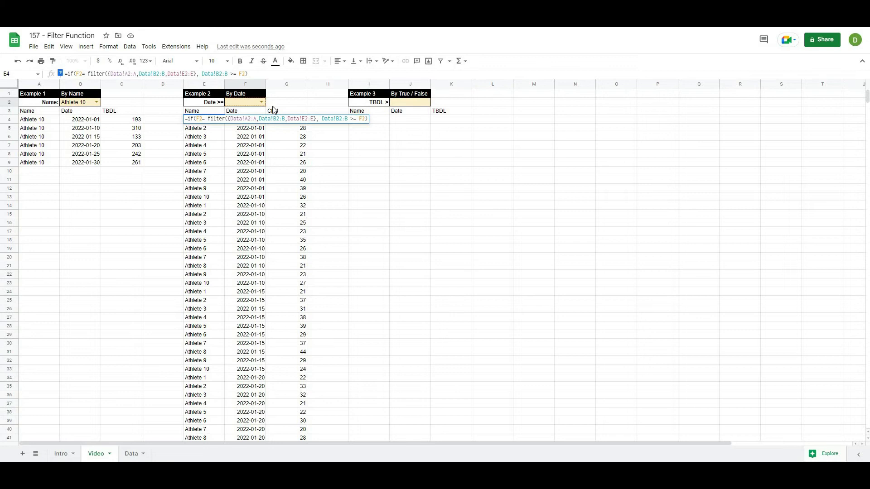
type("\"\"")
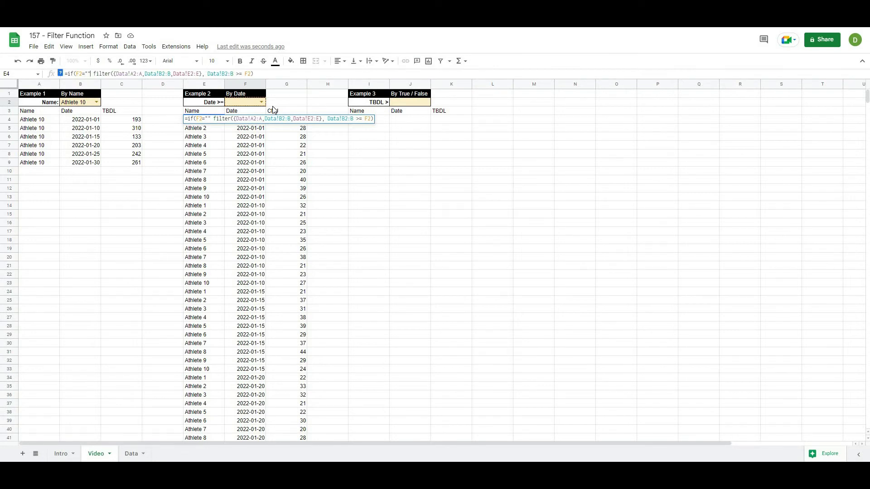
type(", \"")
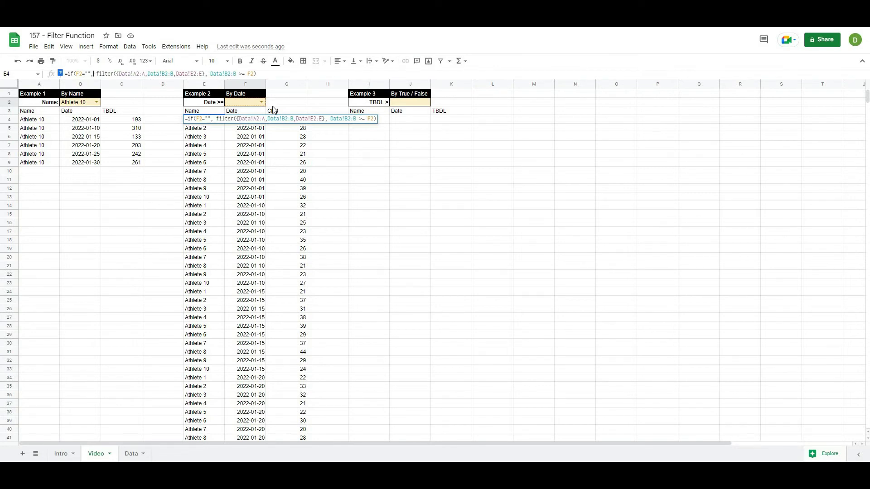
type("\"")
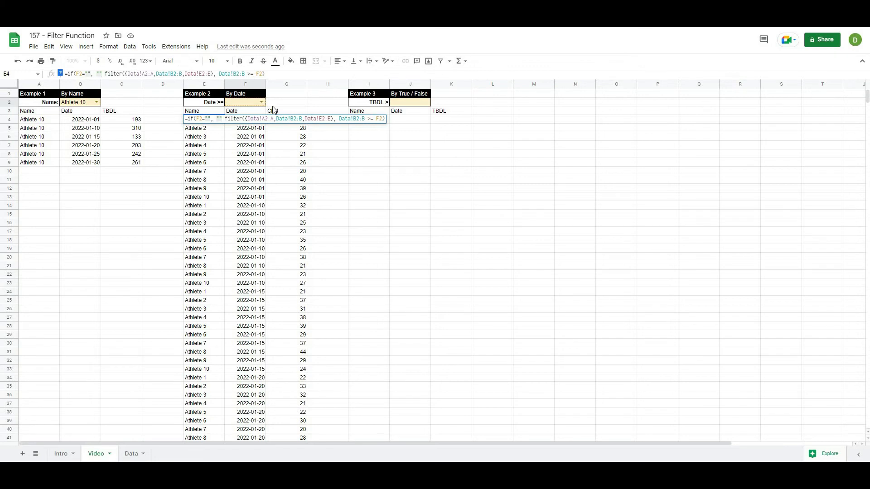
type(",")
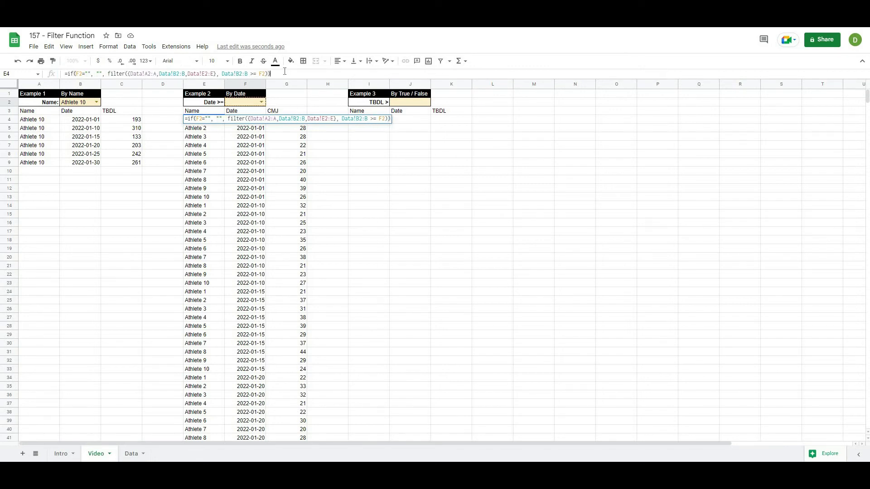
key("Return")
left_click(369, 231)
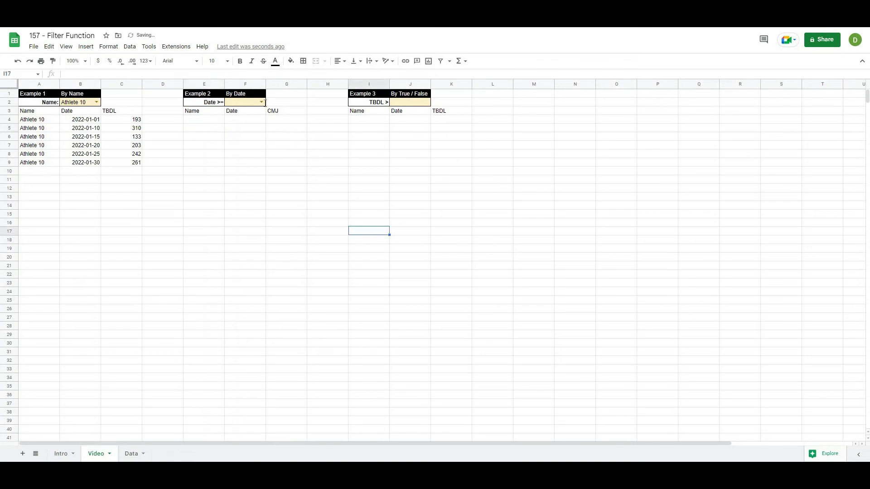
left_click(262, 102)
left_click(256, 137)
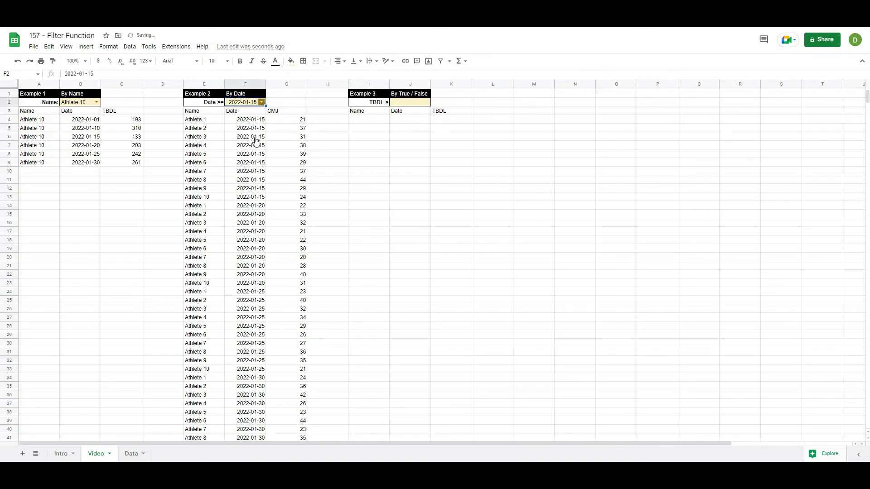
left_click(262, 102)
left_click(246, 171)
left_click(407, 214)
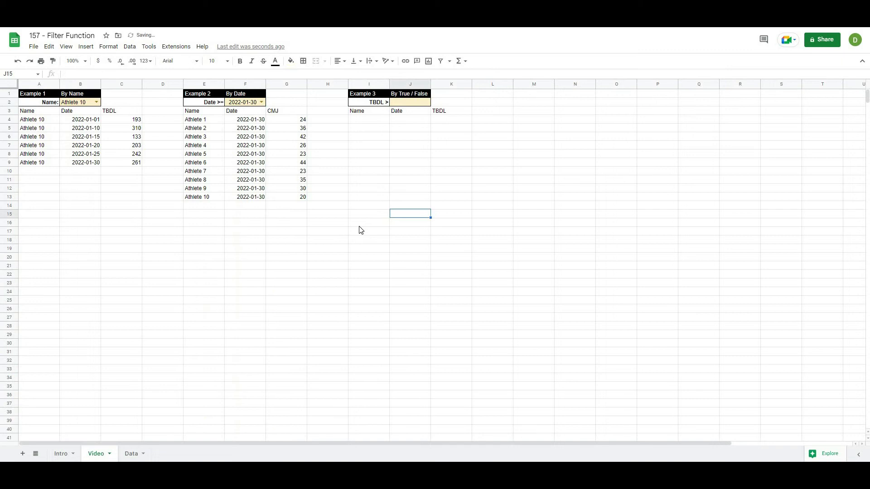
left_click(379, 164)
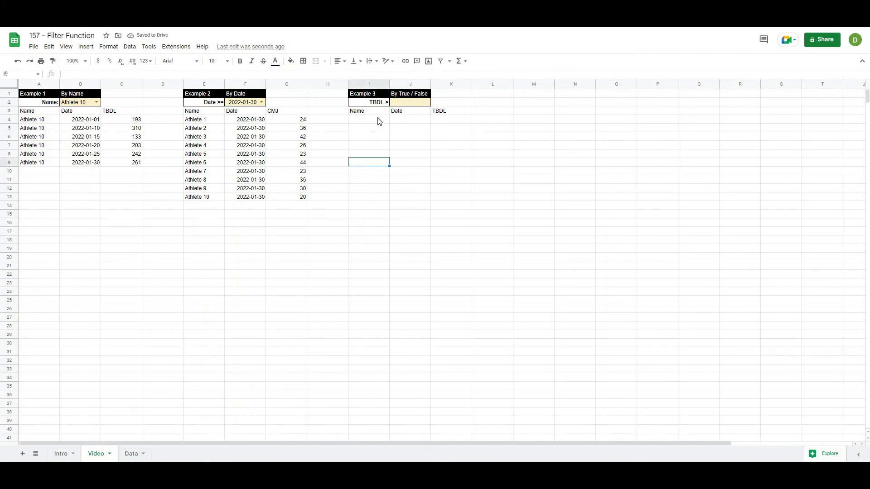
left_click(379, 122)
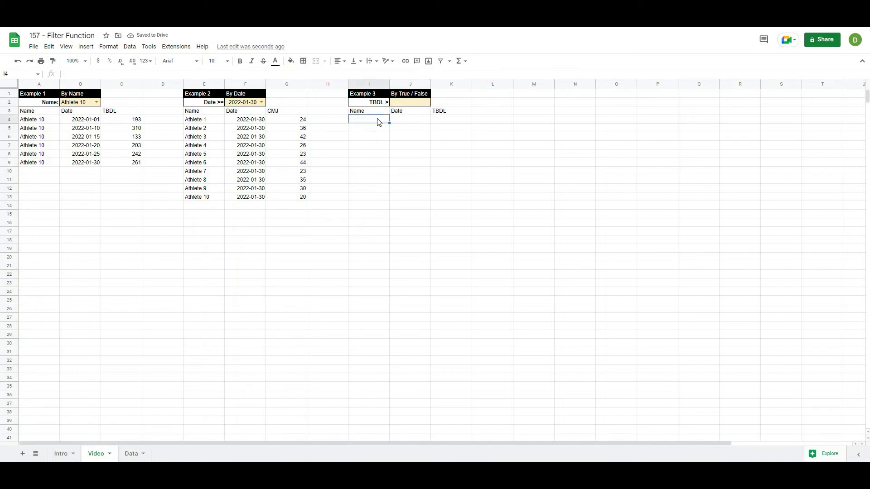
left_click(363, 166)
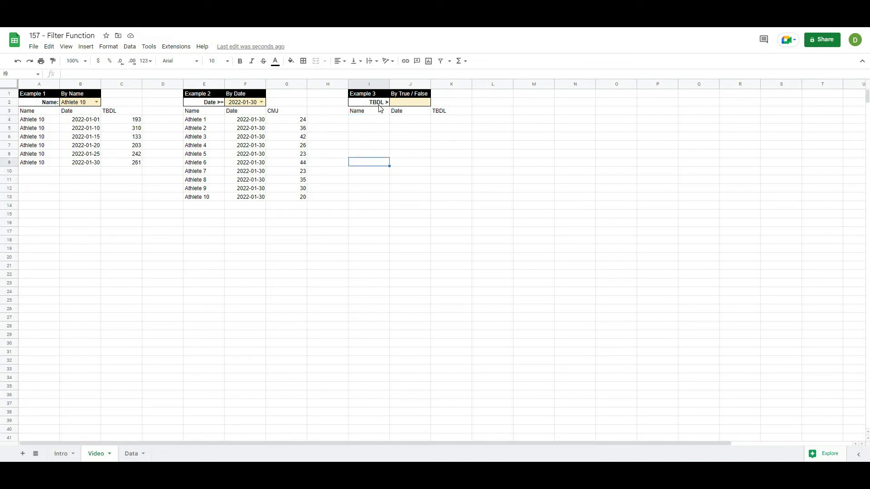
key("Right")
key("Right")
key("Right")
key("Right")
key("Right")
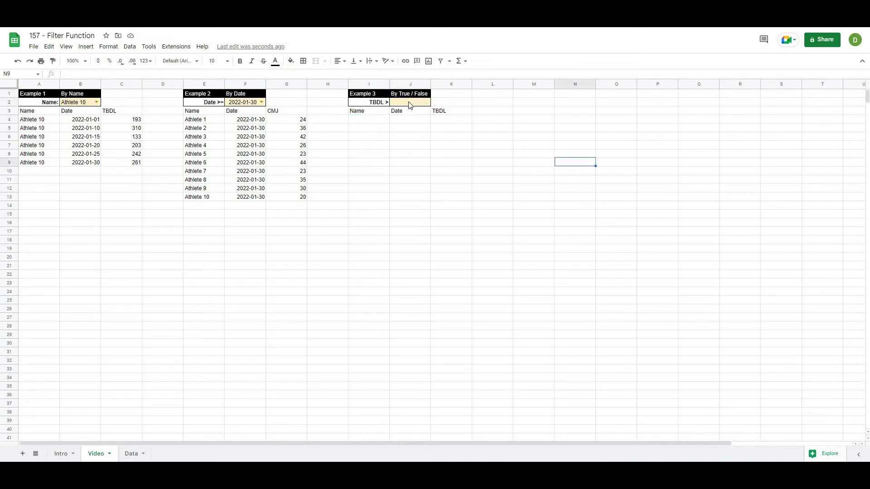
left_click(395, 104)
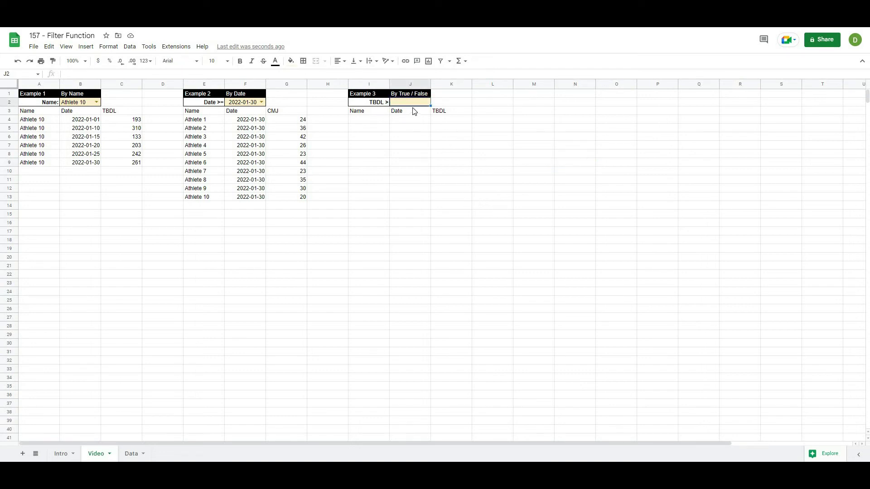
left_click(426, 136)
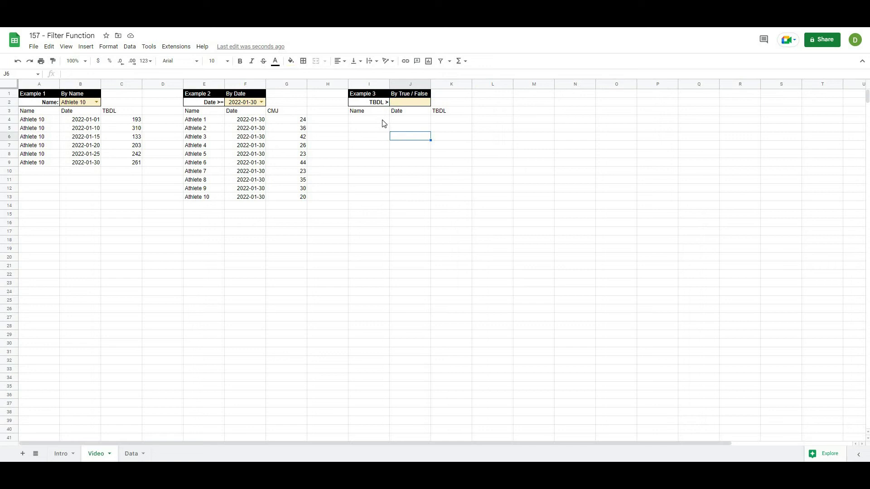
left_click(384, 122)
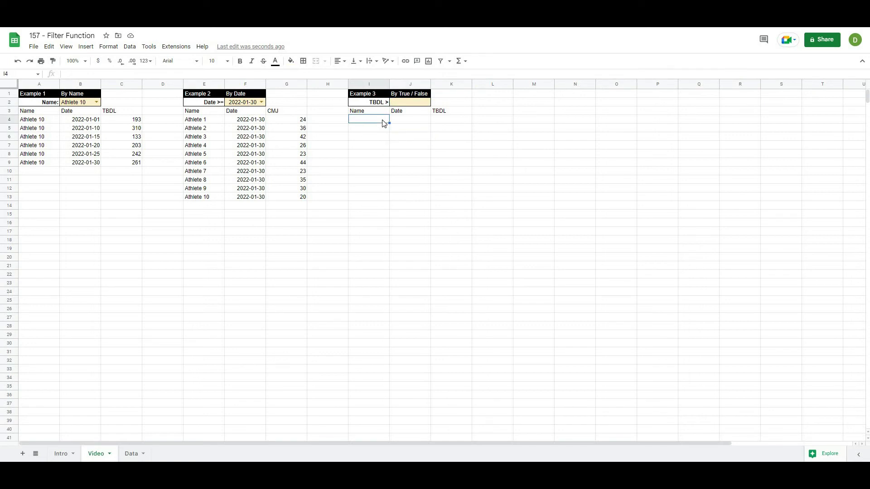
Start =filter({ in I4 with the Data sheet's names, Date and TBDL columns as the array
type("=filter({")
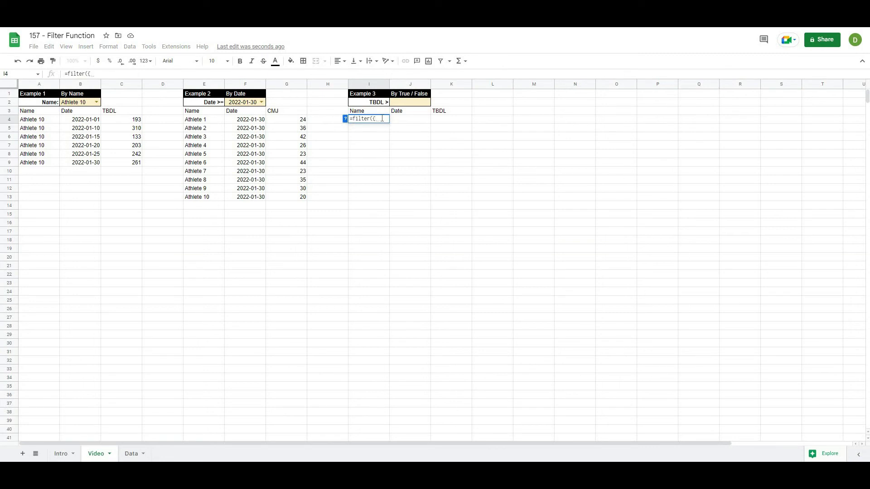
left_click(132, 455)
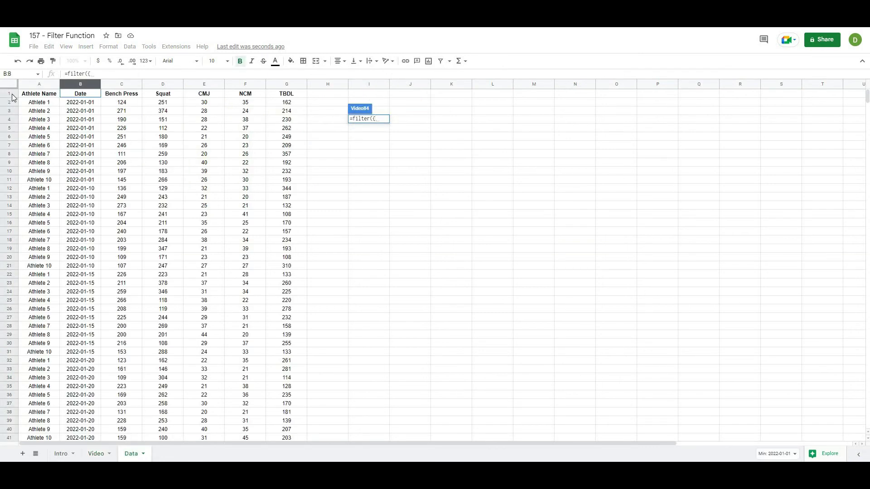
left_click(37, 85)
type(",")
left_click(86, 86)
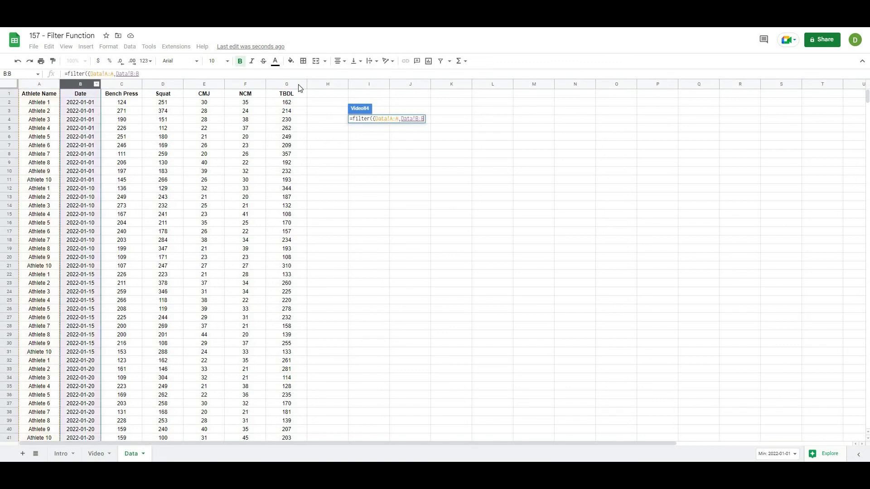
type(",")
left_click(293, 86)
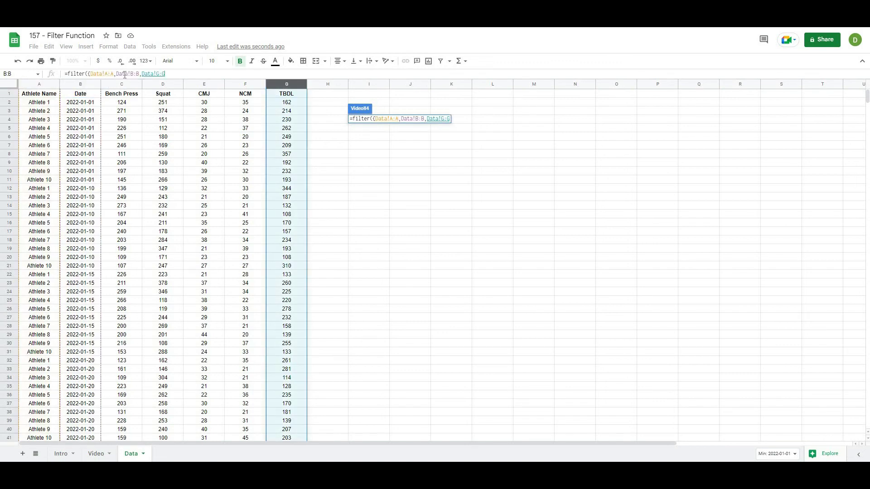
Start each range at row 2, close the array, and add the condition Data!G2:G >
left_click(108, 74)
type("2")
left_click(135, 74)
type("2")
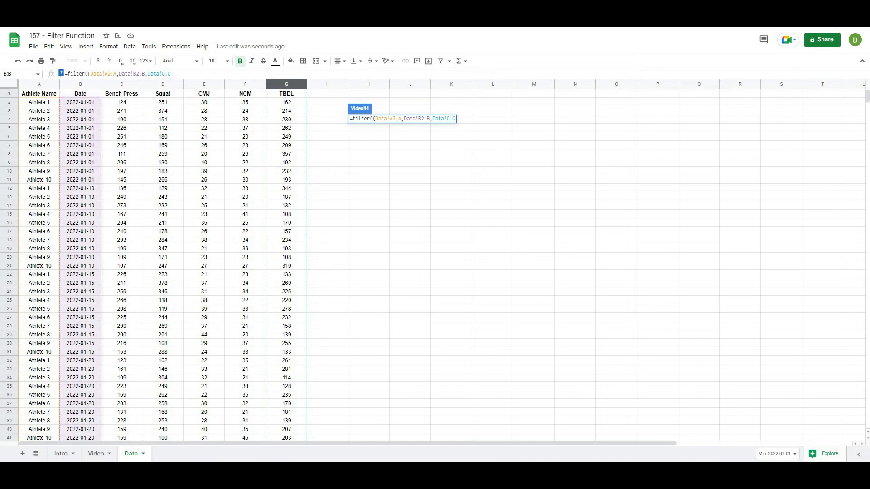
type("2")
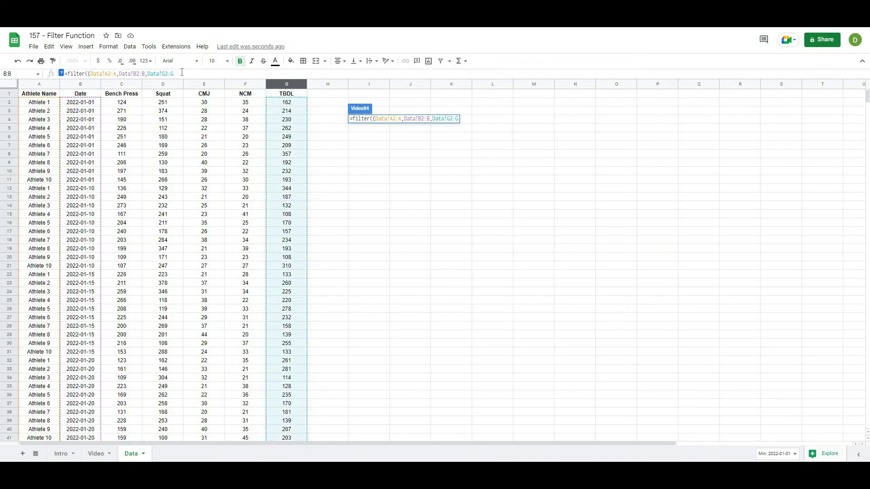
left_click(181, 73)
type("},")
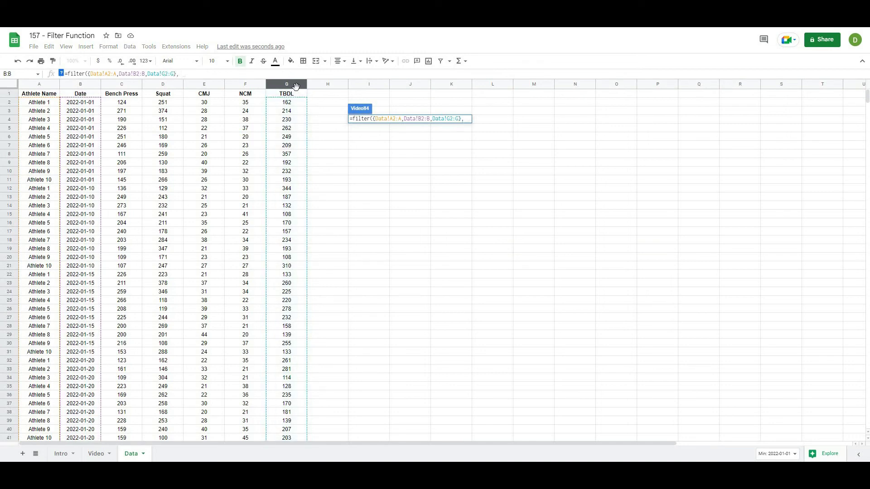
left_click(296, 86)
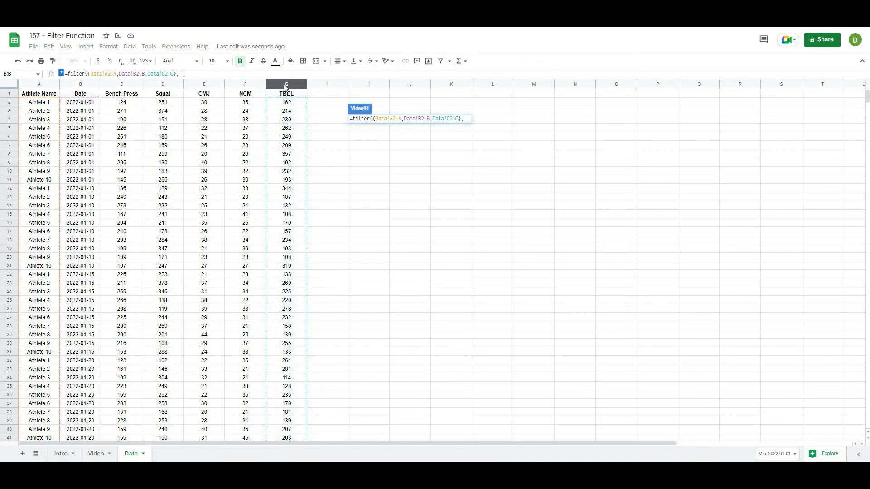
left_click(199, 74)
type("2:G")
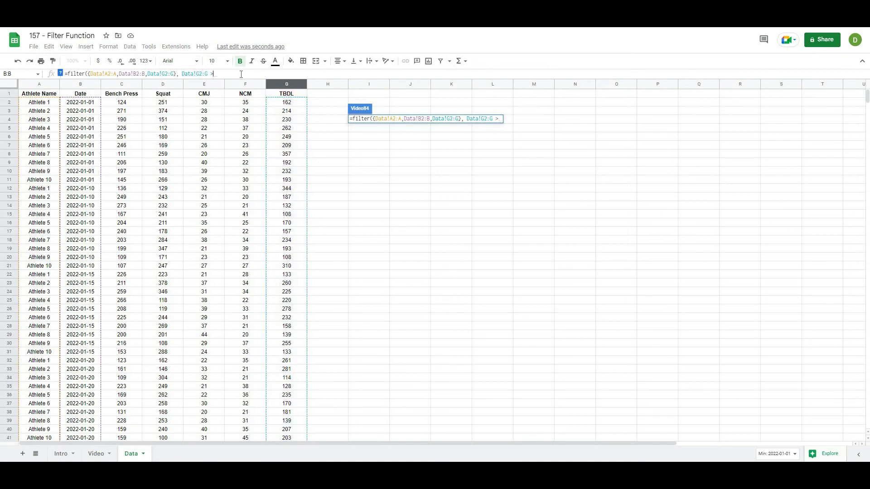
type(" >")
left_click(92, 454)
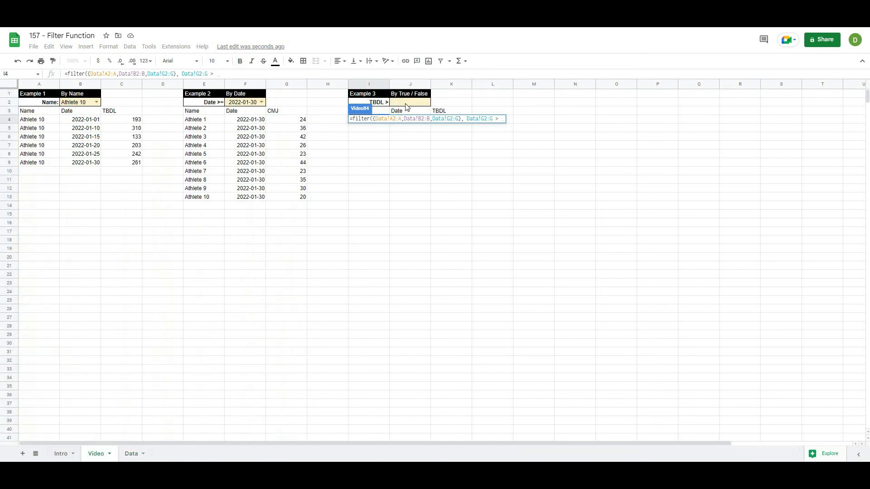
Complete the Example 3 FILTER condition with J2 and commit the formula
left_click(407, 102)
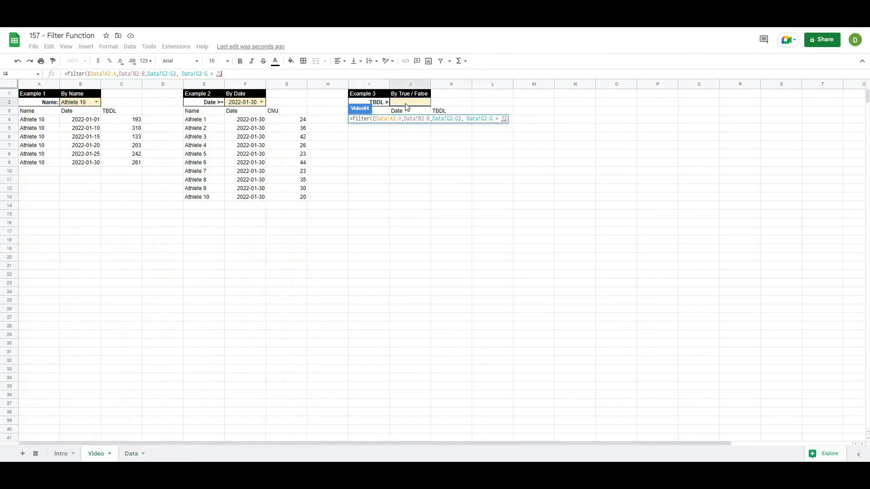
type(")")
key("Return")
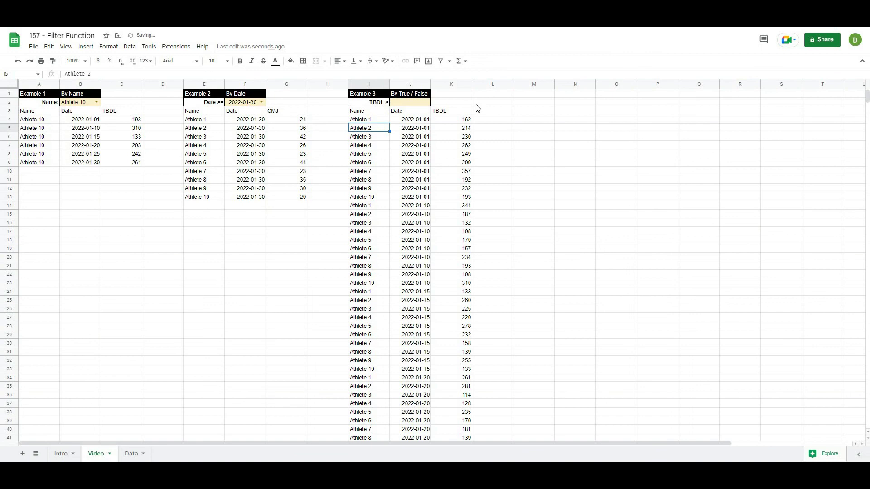
key("Right")
key("Right")
key("Right")
key("Right")
Set the J2 threshold to 300 and review the five filtered names and TBDL values
left_click(420, 104)
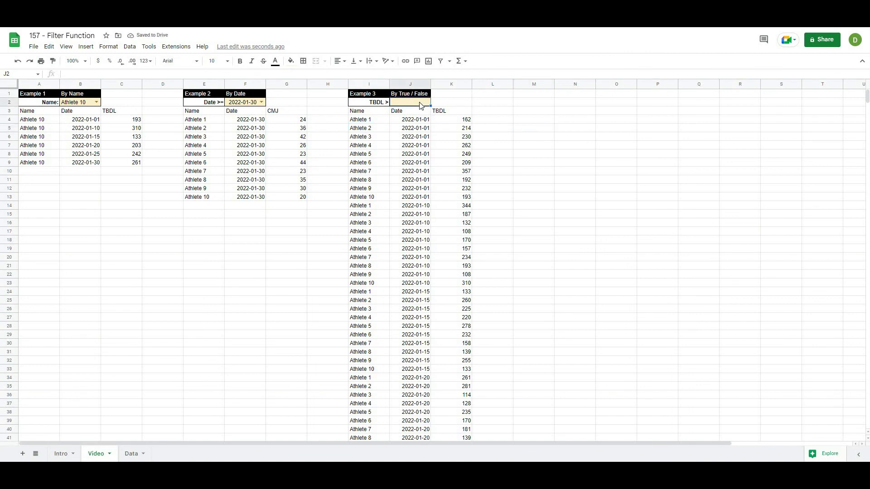
type("300")
key("Return")
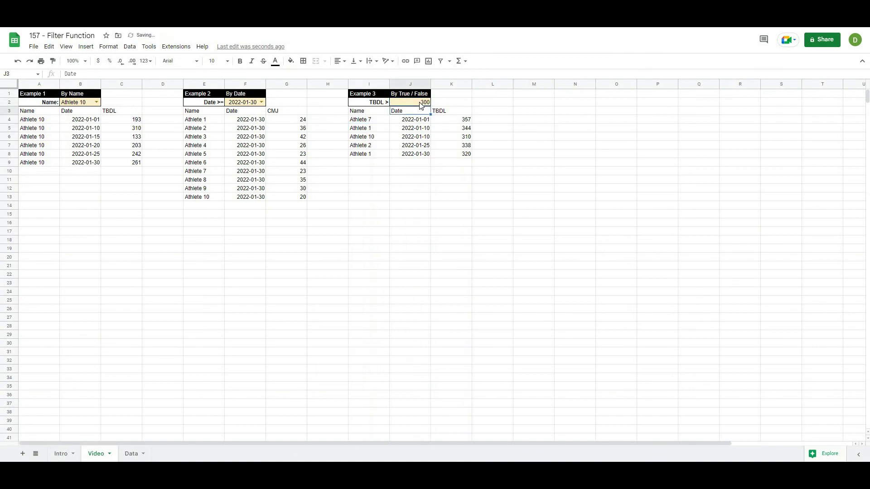
left_click_drag(369, 119, 369, 162)
left_click_drag(456, 119, 459, 154)
left_click(596, 162)
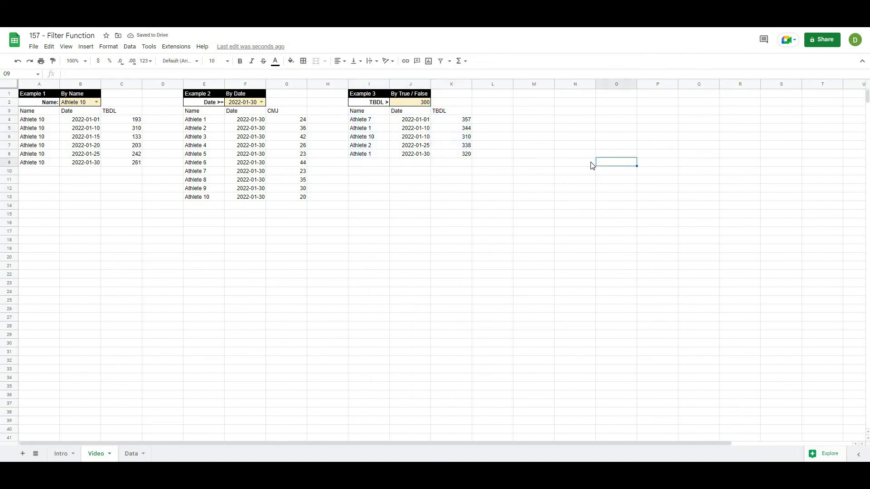
left_click(460, 240)
left_click(367, 120)
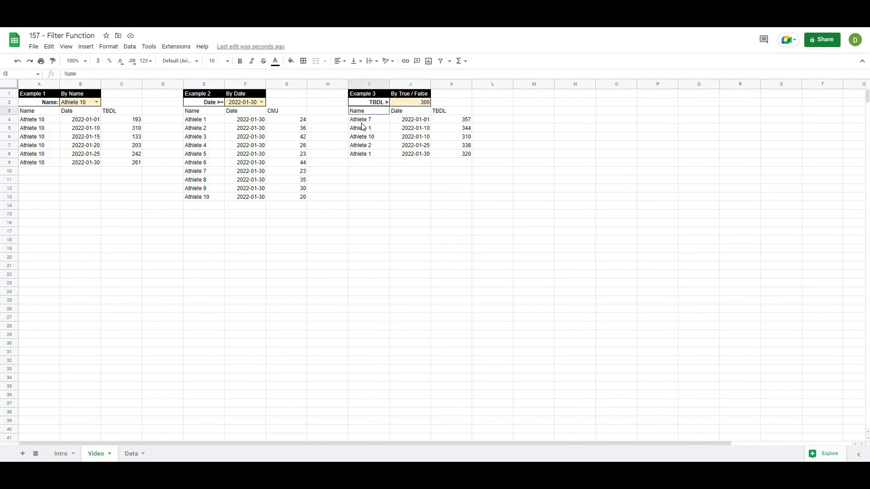
Wrap I4's FILTER as =if(J2="","",filter(...)) so it stays blank without a threshold
left_click(68, 73)
type("if(")
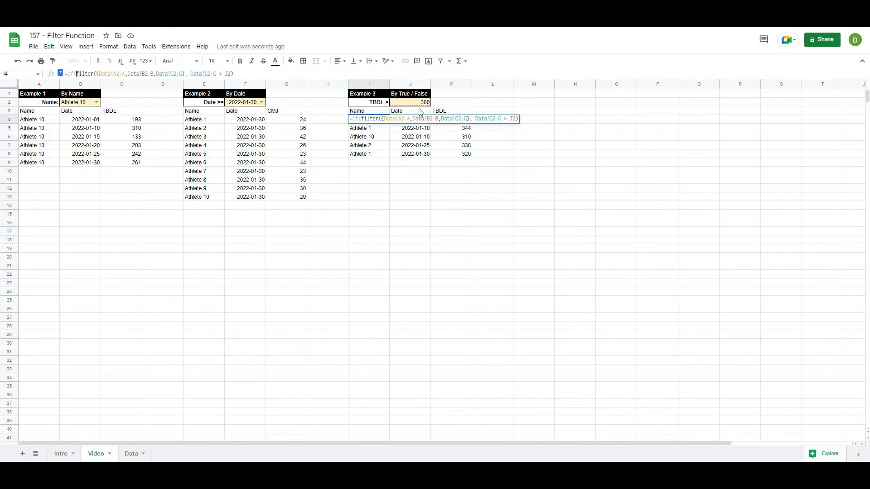
left_click(420, 102)
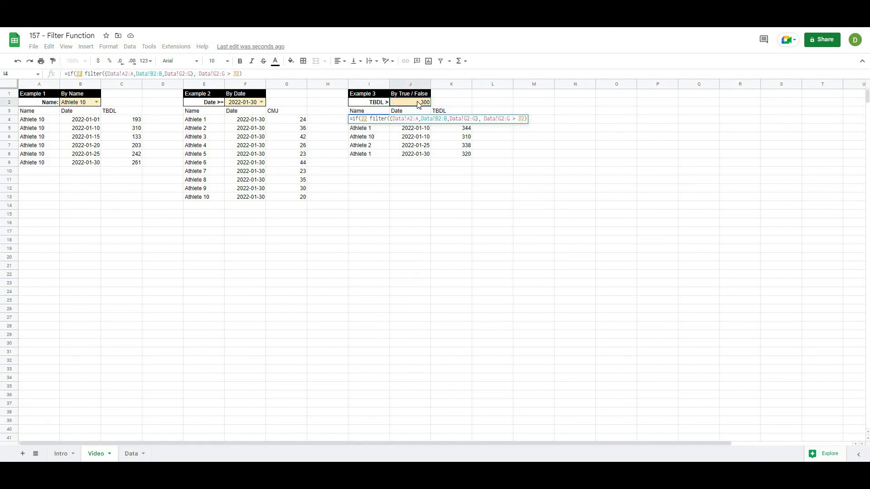
type("=\"\", ")
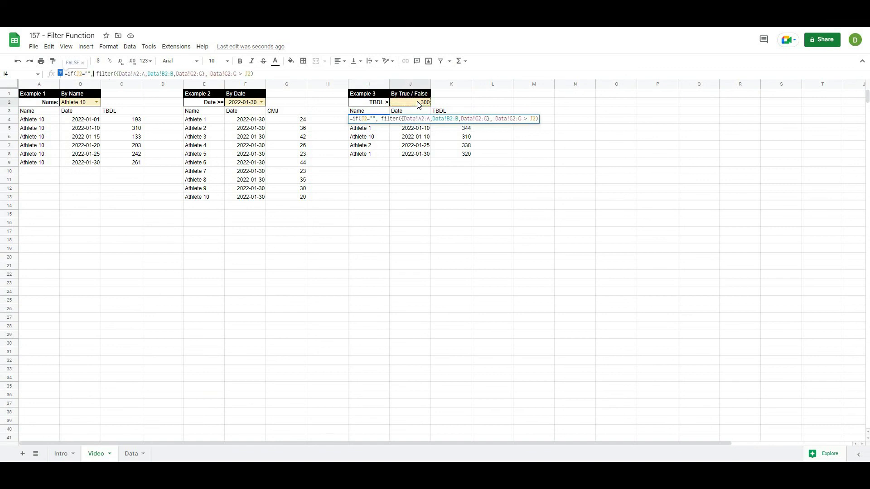
type("\"\",")
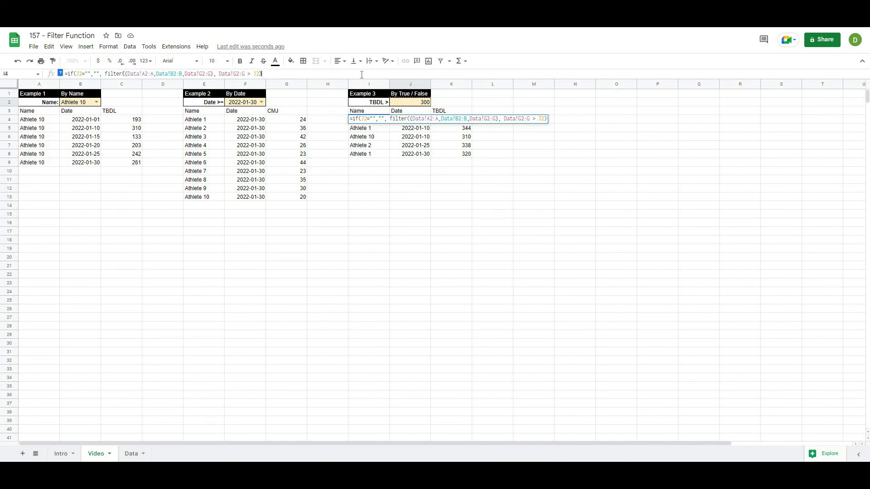
key("Return")
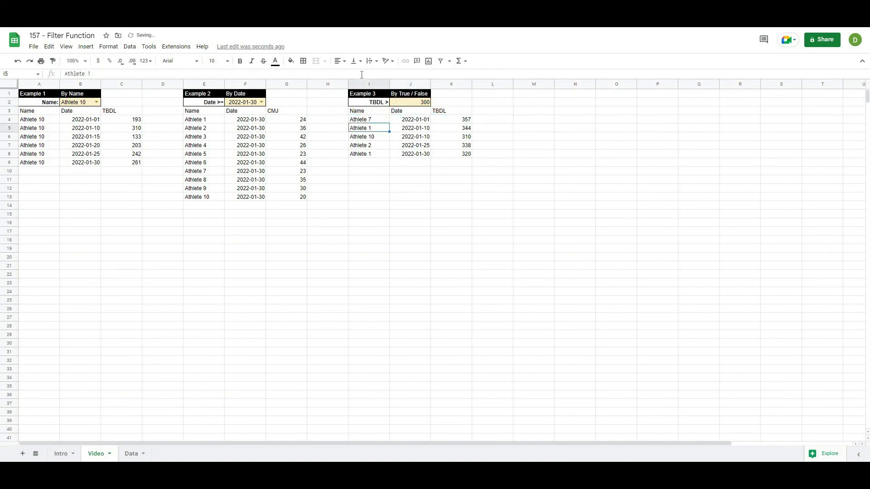
Try J2 thresholds of 315, 240 and finally 350, leaving only the 357 TBDL row
left_click(425, 100)
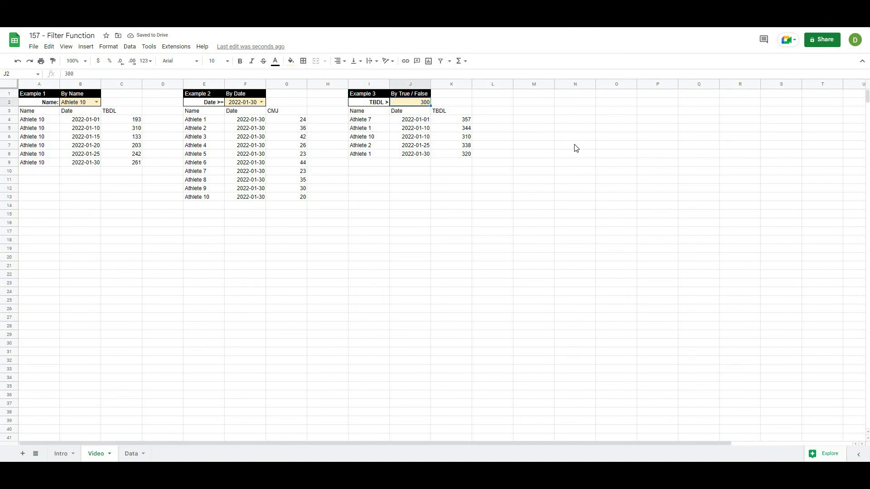
type("315")
key("Return")
key("Up")
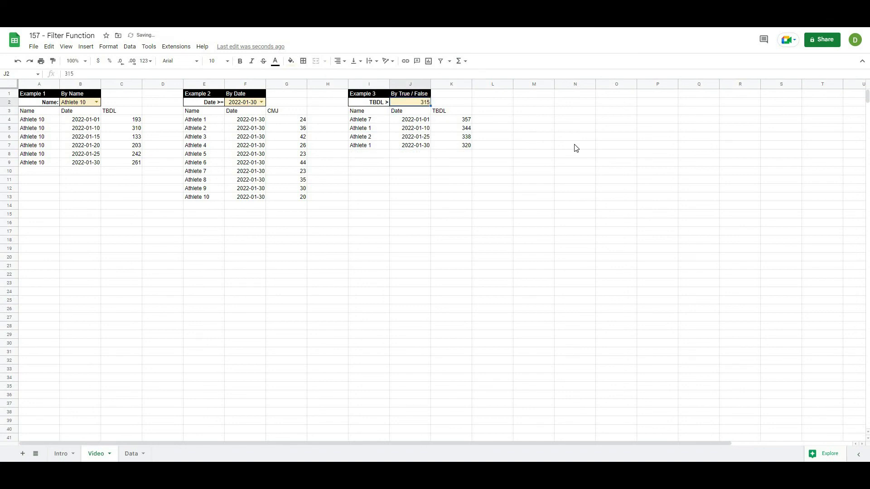
type("240")
key("Return")
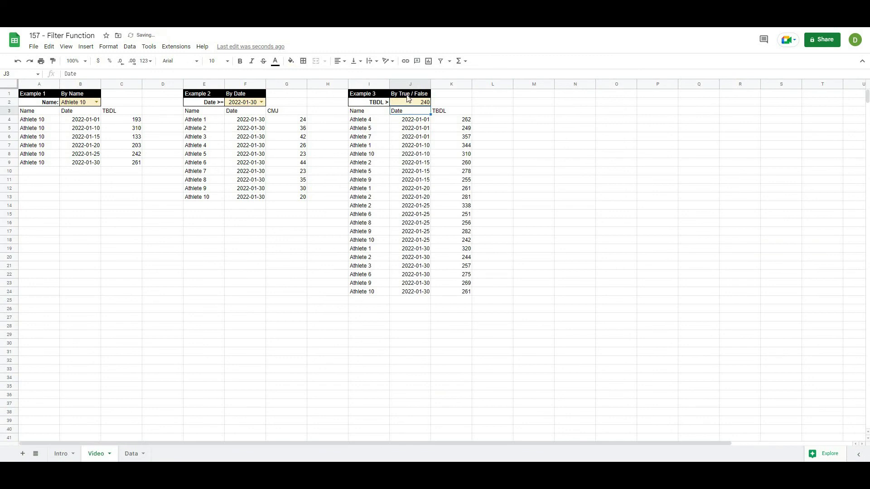
key("Up")
type("350")
key("Return")
left_click(515, 136)
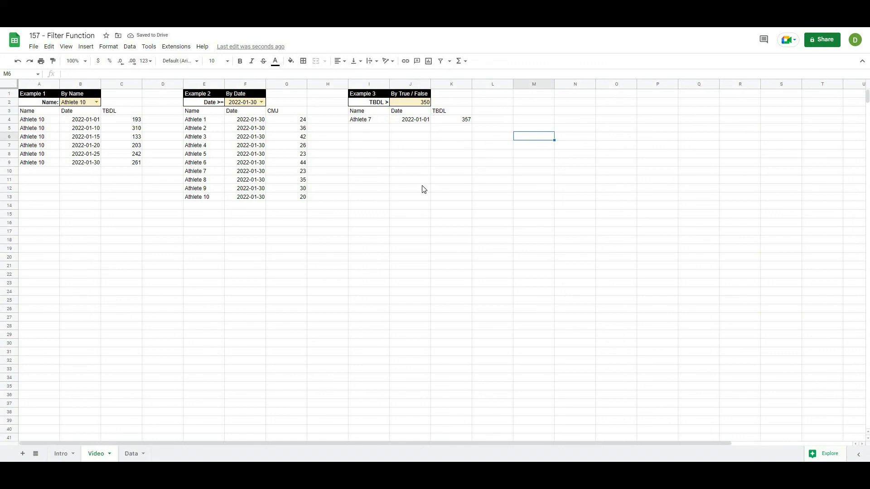
left_click(484, 216)
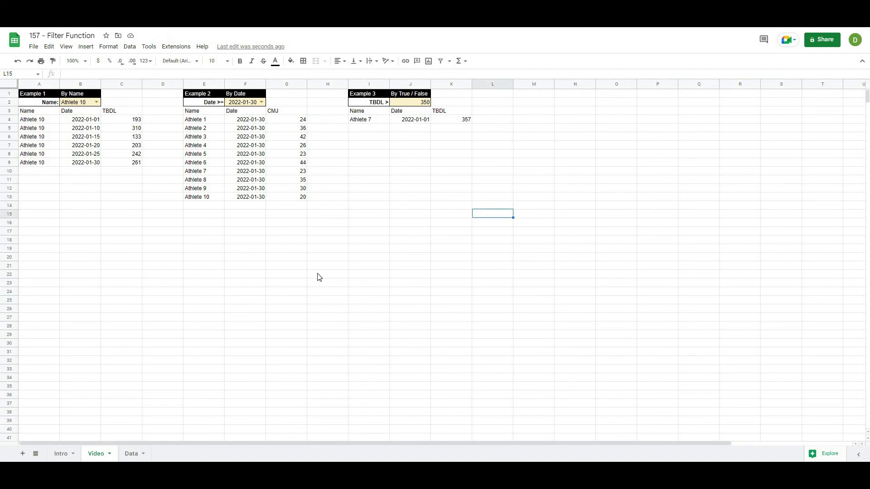